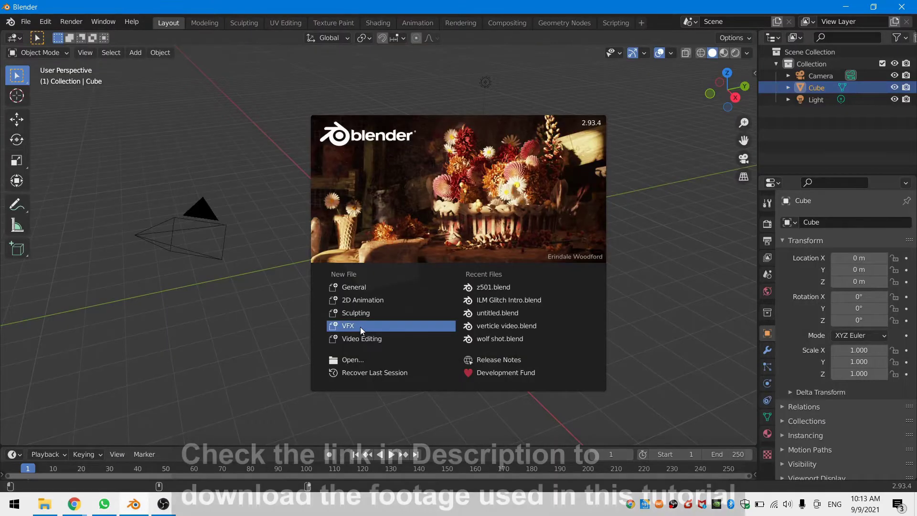
Join the dope sheet, 3D viewport and clip editor areas into one large clip editor.
{"action": "left_click", "coordinate": [361, 327]}
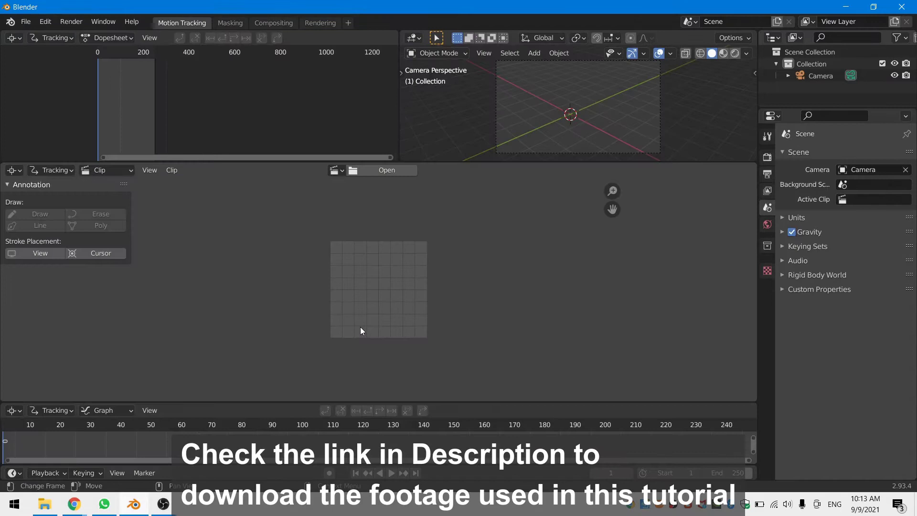
{"action": "right_click", "coordinate": [400, 122]}
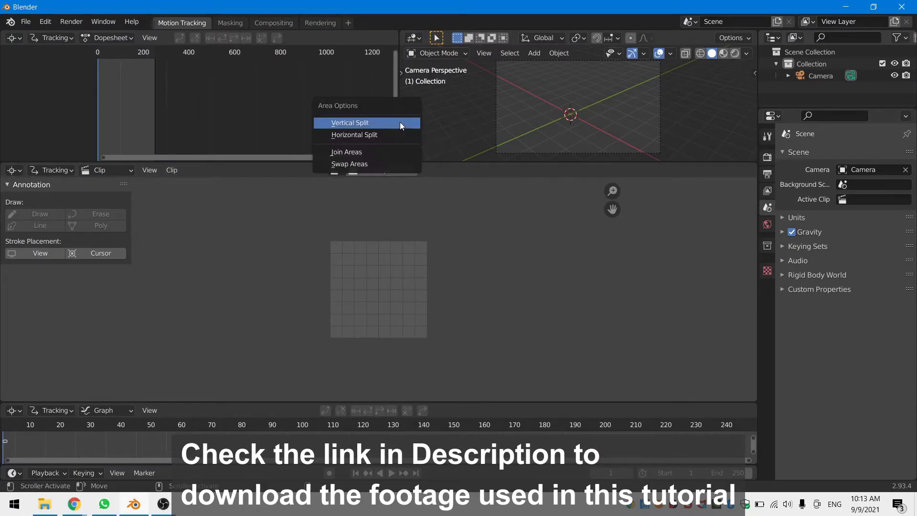
{"action": "left_click", "coordinate": [363, 152]}
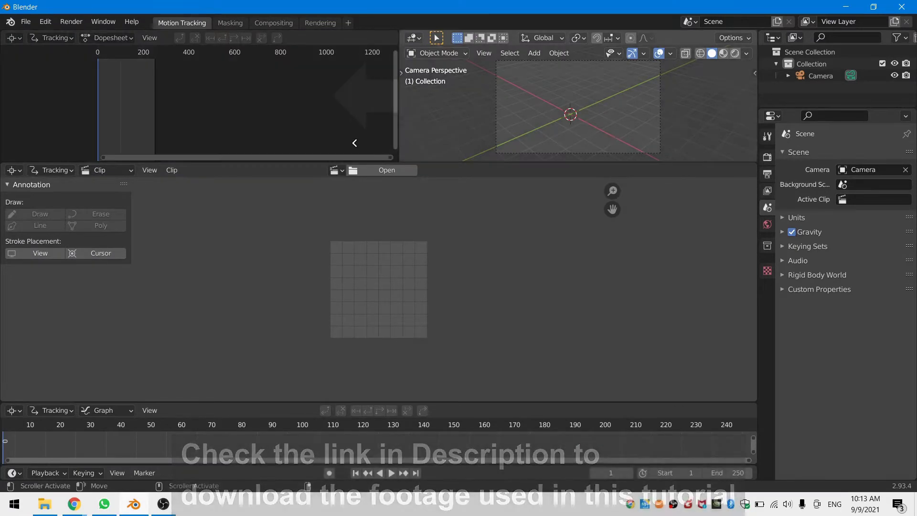
{"action": "left_click", "coordinate": [357, 155]}
{"action": "right_click", "coordinate": [356, 162]}
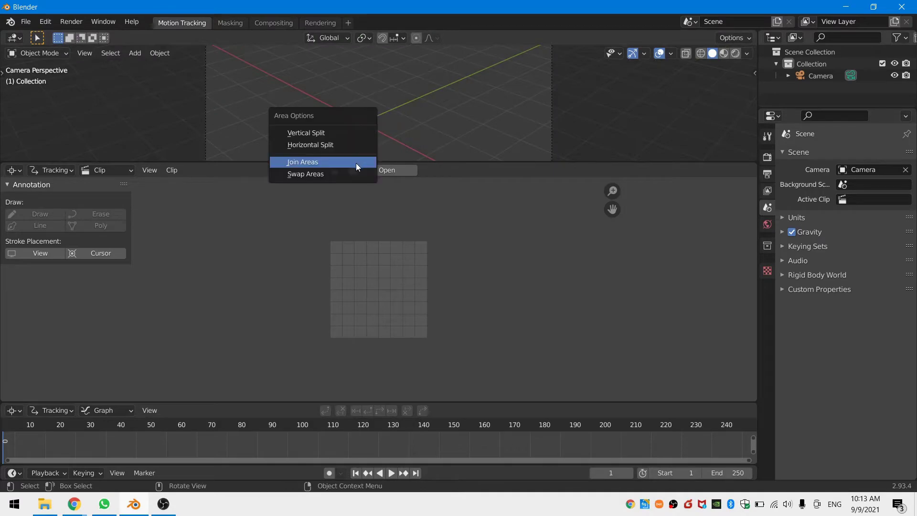
{"action": "left_click", "coordinate": [357, 162]}
{"action": "left_click", "coordinate": [355, 128]}
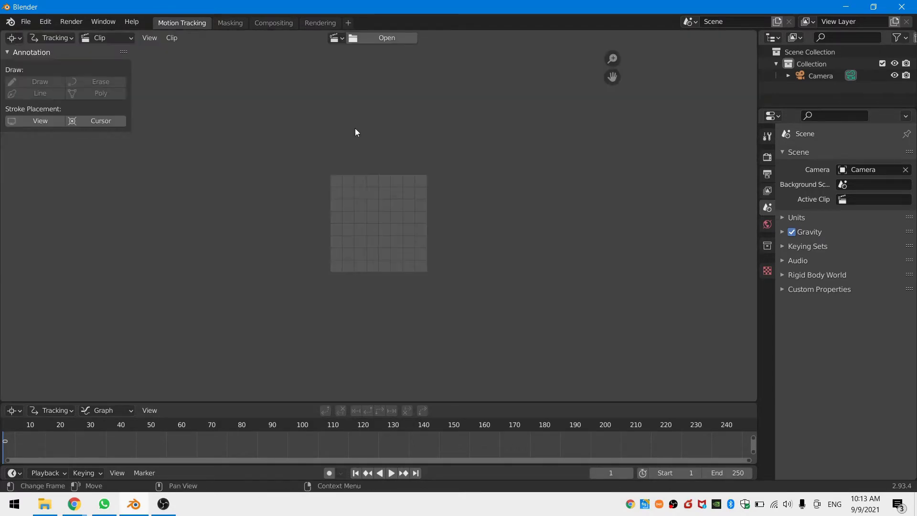
Load the footage production ID_4434067.mp4 and set the scene frames to match the clip.
{"action": "left_click", "coordinate": [370, 36]}
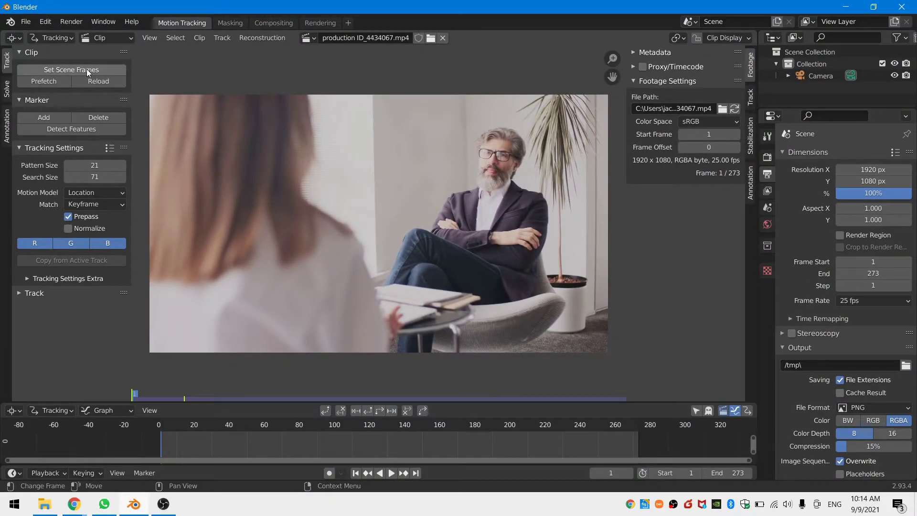
{"action": "left_click", "coordinate": [87, 69]}
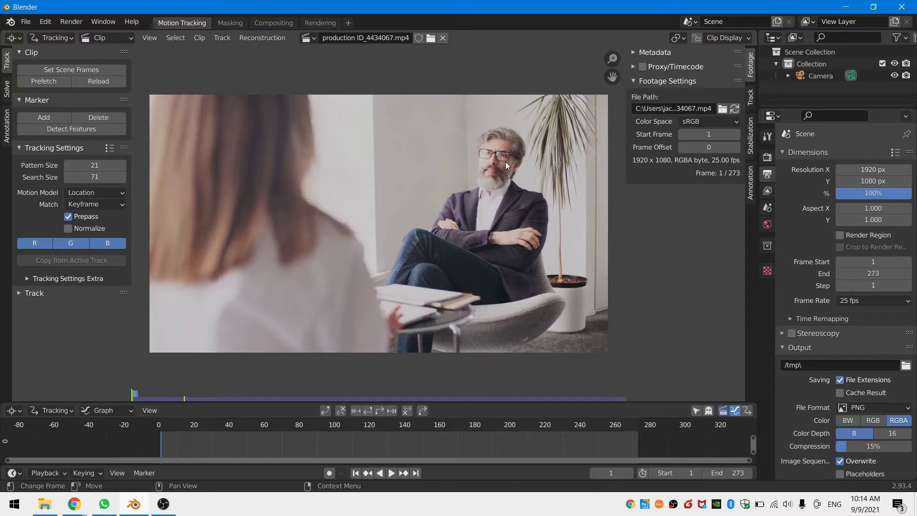
Place a tracking marker below the man's nose, enlarged to about twice its size, and track it forward through the clip.
{"action": "scroll", "coordinate": [506, 161], "scroll_direction": "up", "scroll_amount": 5}
{"action": "middle_click_drag", "start_coordinate": [541, 126], "coordinate": [222, 249]}
{"action": "scroll", "coordinate": [408, 195], "scroll_direction": "up", "scroll_amount": 3}
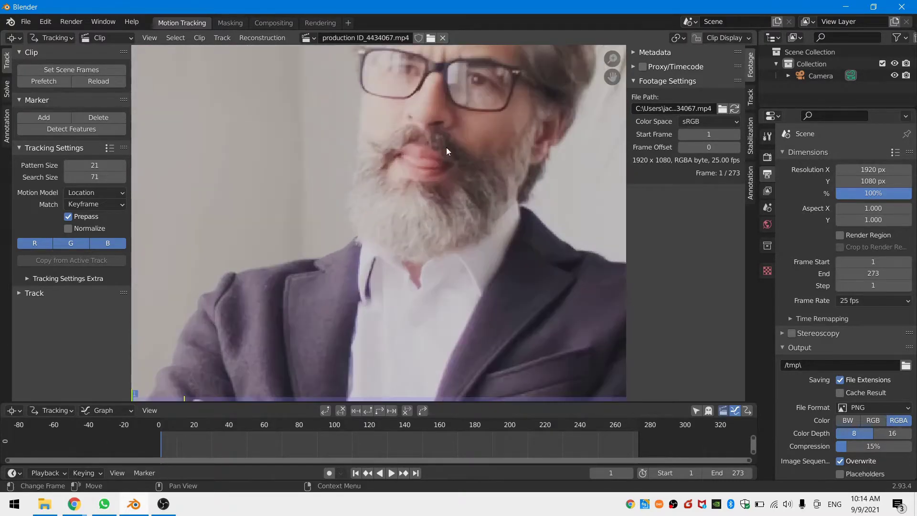
{"action": "middle_click_drag", "start_coordinate": [446, 147], "coordinate": [407, 261]}
{"action": "left_click", "coordinate": [419, 210], "text": "ctrl"}
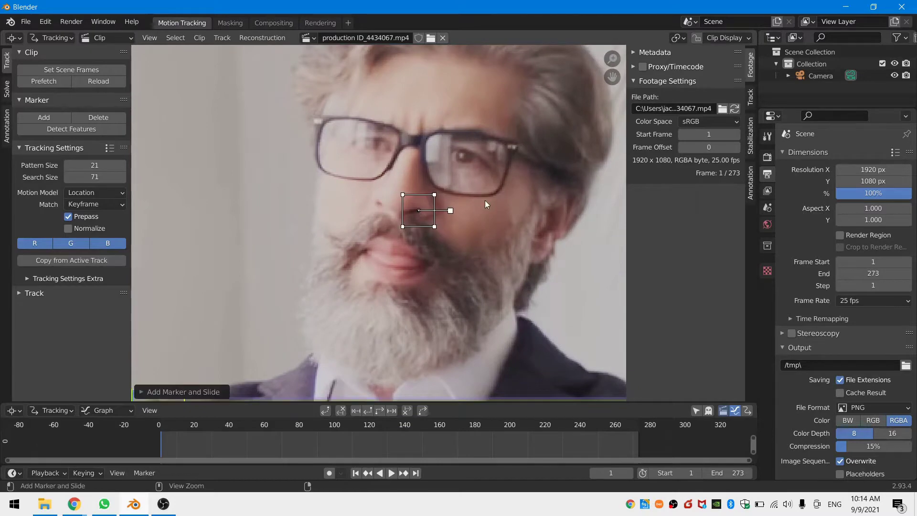
{"action": "key", "text": "s"}
{"action": "left_click", "coordinate": [547, 191]}
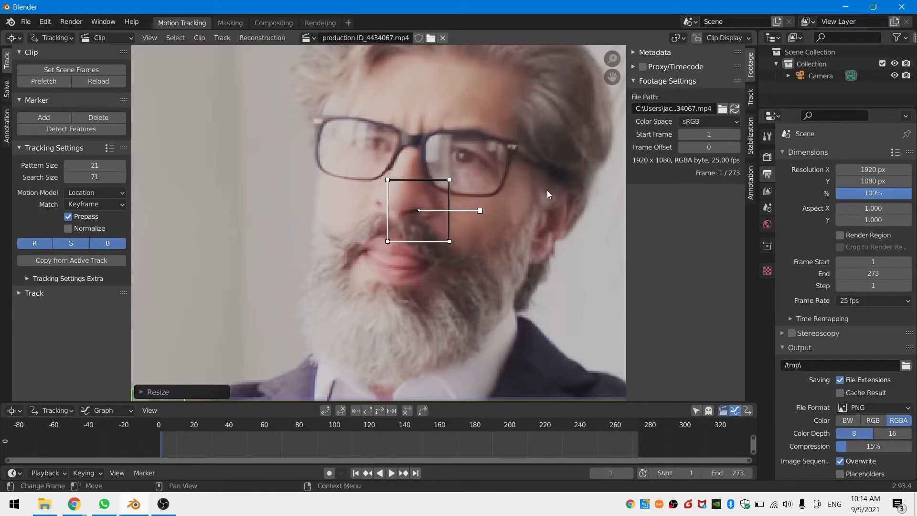
{"action": "scroll", "coordinate": [528, 199], "scroll_direction": "down", "scroll_amount": 6}
{"action": "left_click", "coordinate": [379, 410]}
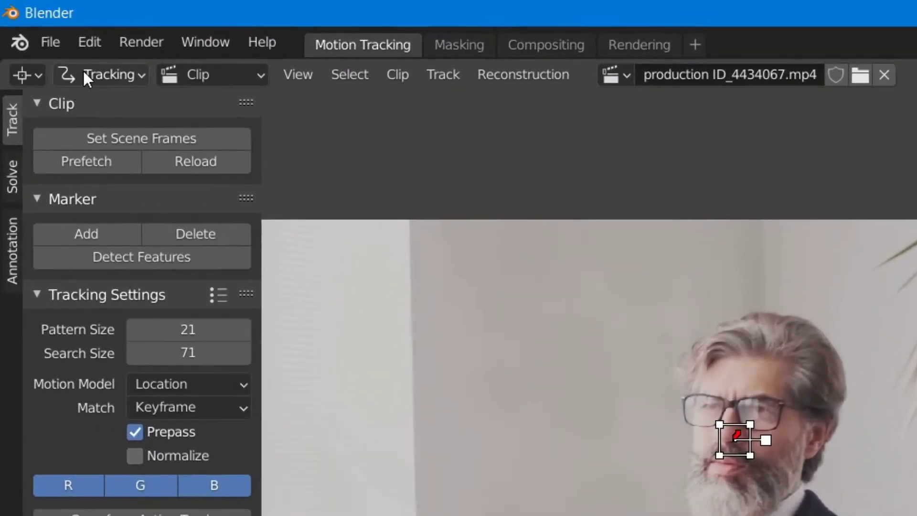
Draw a closed four-point mask around the man's face in Mask mode.
{"action": "left_click", "coordinate": [86, 67]}
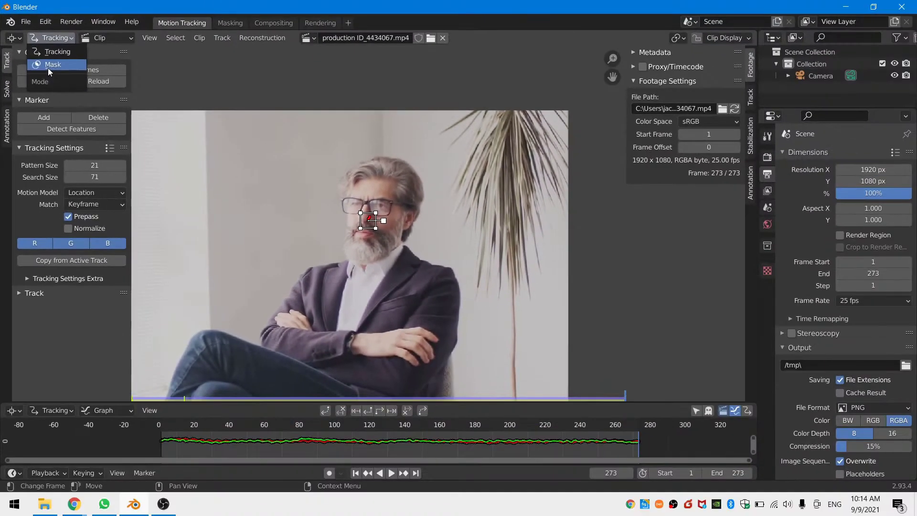
{"action": "left_click", "coordinate": [47, 66]}
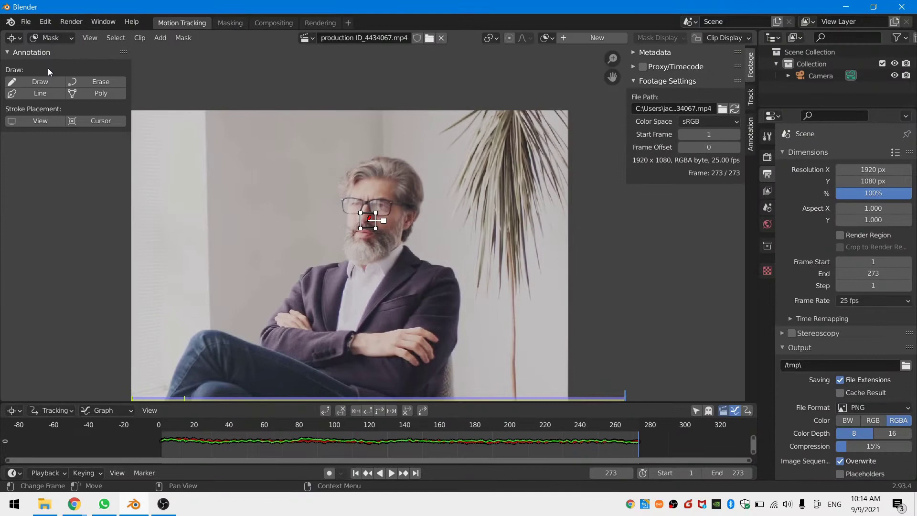
{"action": "scroll", "coordinate": [382, 179], "scroll_direction": "up", "scroll_amount": 3}
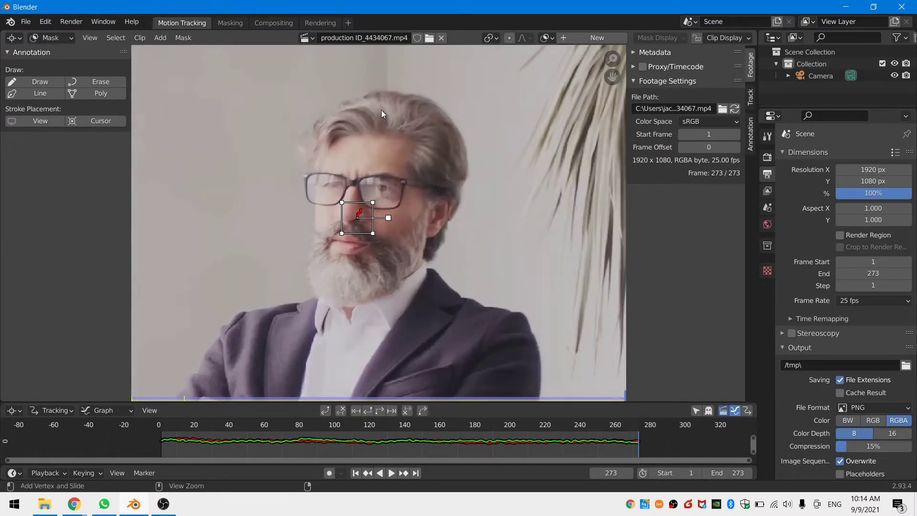
{"action": "left_click", "coordinate": [377, 108], "text": "ctrl"}
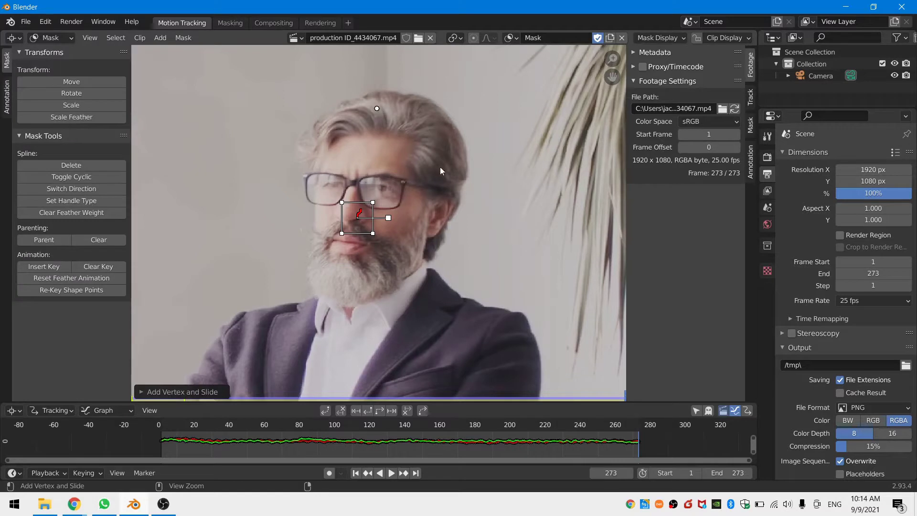
{"action": "left_click", "coordinate": [425, 220], "text": "ctrl"}
{"action": "left_click", "coordinate": [340, 298], "text": "ctrl"}
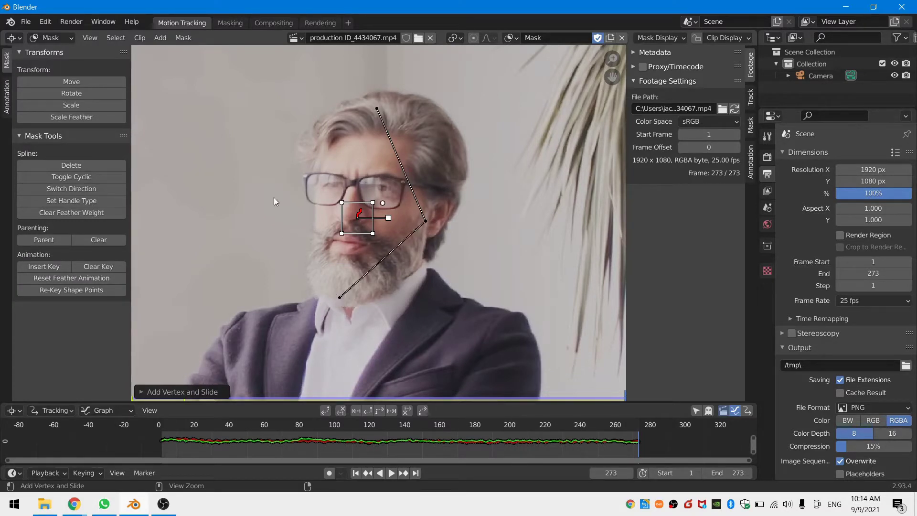
{"action": "left_click", "coordinate": [305, 200], "text": "ctrl"}
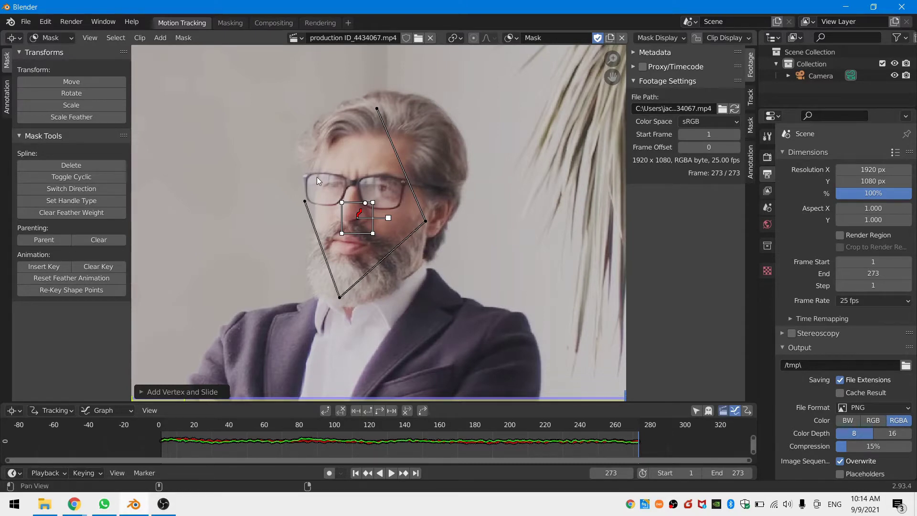
{"action": "left_click", "coordinate": [377, 108], "text": "ctrl"}
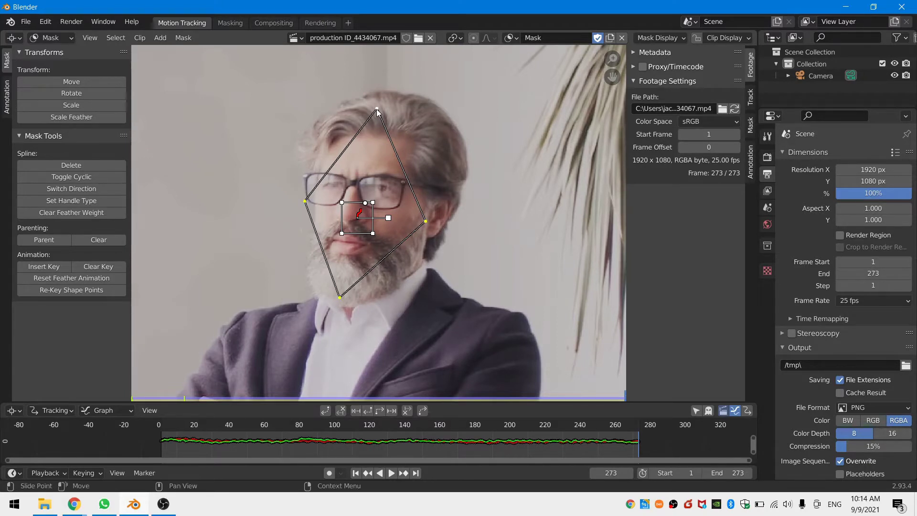
Set the mask points' handle type to Aligned Single and switch the spline's direction.
{"action": "key", "text": "v"}
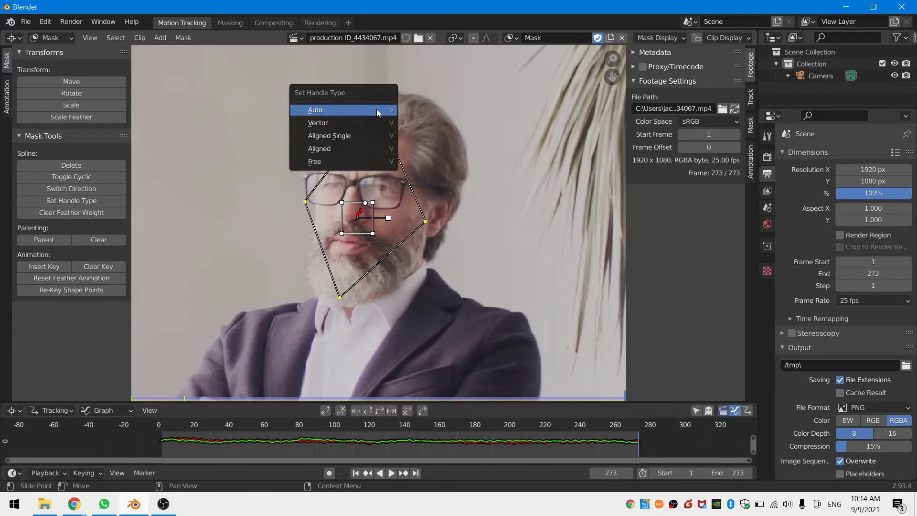
{"action": "left_click", "coordinate": [357, 138]}
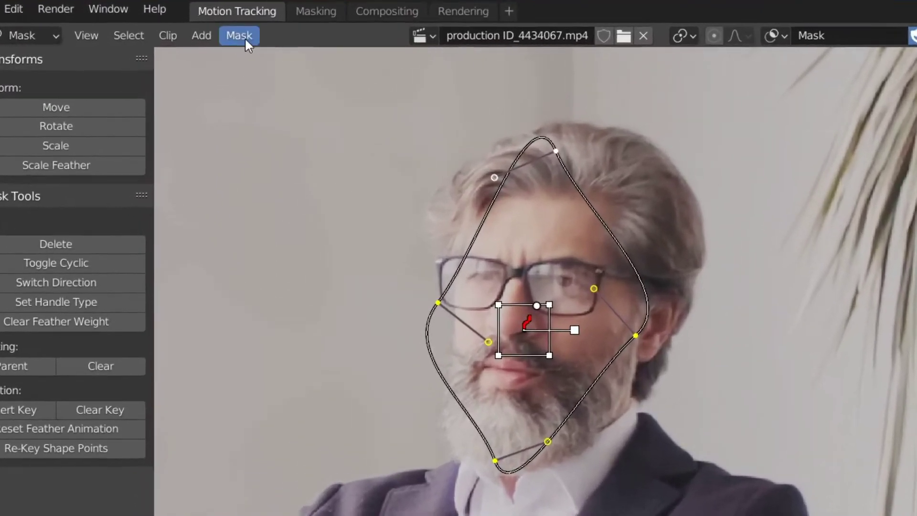
{"action": "left_click", "coordinate": [243, 37]}
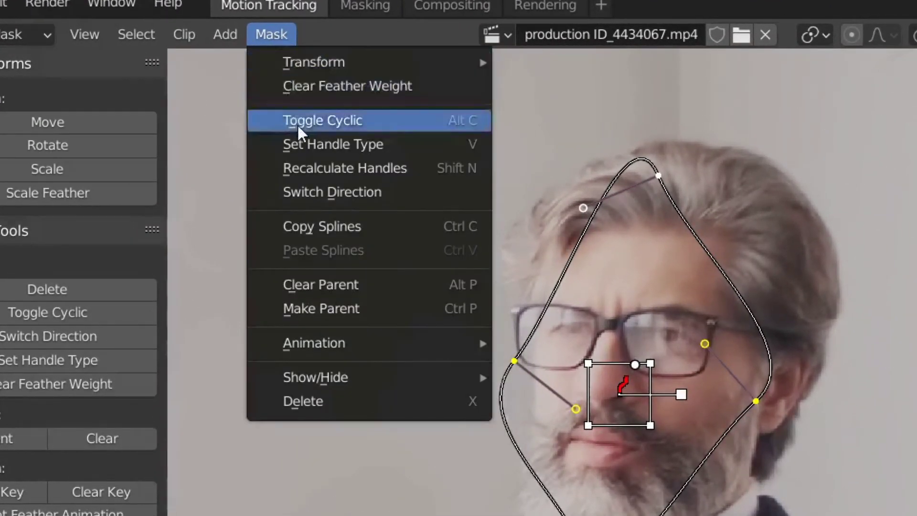
{"action": "left_click", "coordinate": [308, 193]}
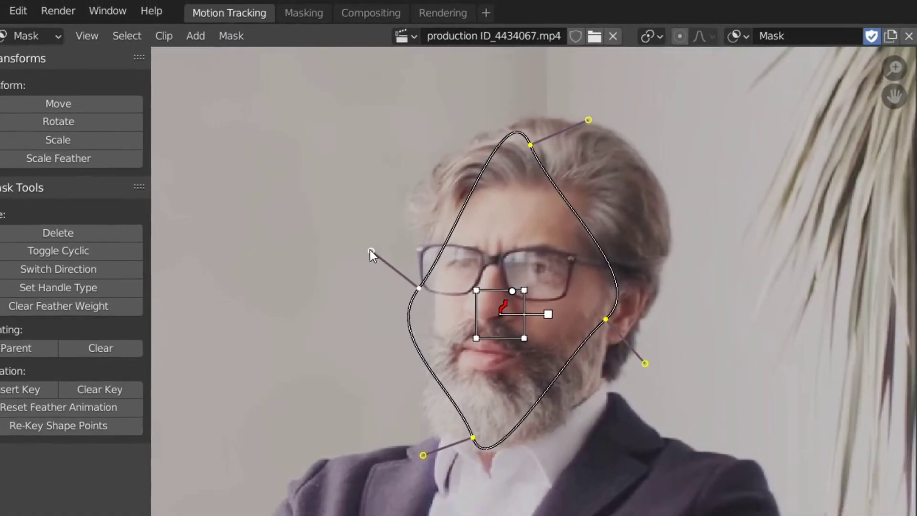
Reshape the mask into a smooth oval enclosing the man's face and beard by adjusting its points and handles.
{"action": "left_click_drag", "start_coordinate": [452, 313], "coordinate": [380, 365]}
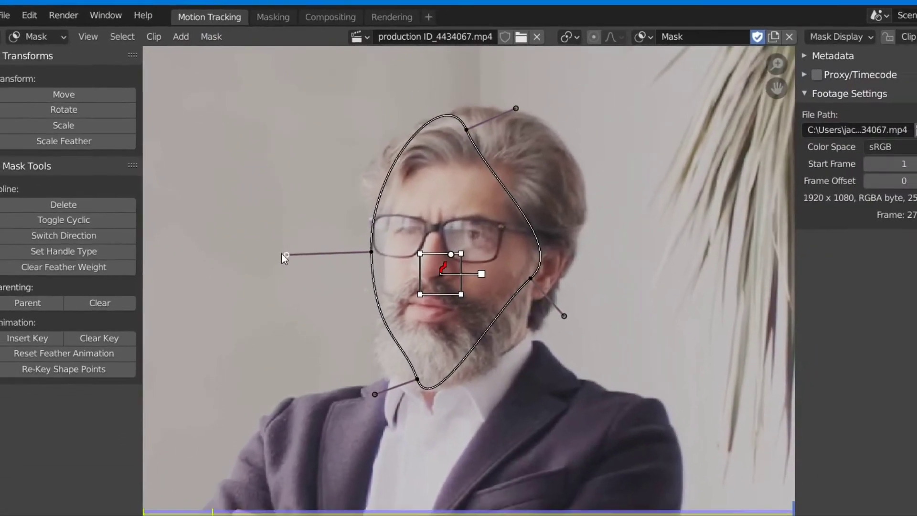
{"action": "left_click_drag", "start_coordinate": [281, 254], "coordinate": [269, 253]}
{"action": "left_click_drag", "start_coordinate": [516, 108], "coordinate": [463, 78]}
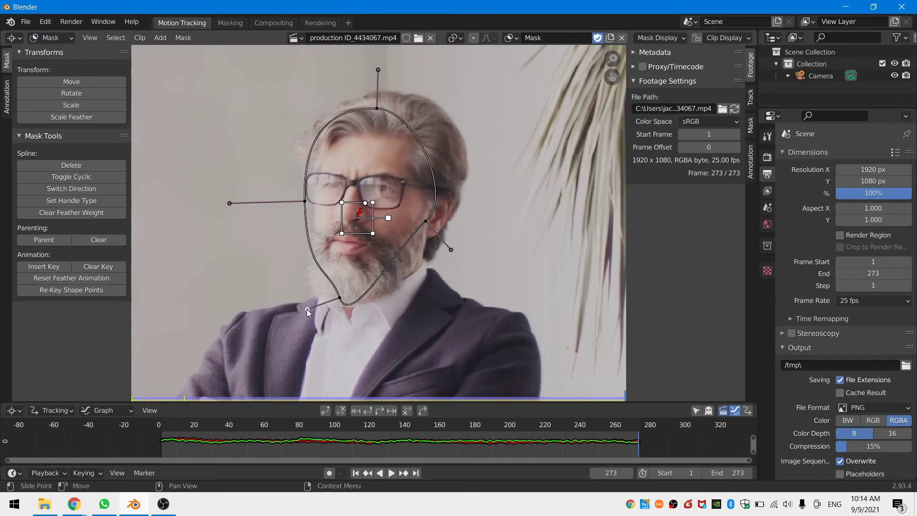
{"action": "left_click_drag", "start_coordinate": [452, 249], "coordinate": [477, 204]}
{"action": "left_click_drag", "start_coordinate": [340, 334], "coordinate": [350, 366]}
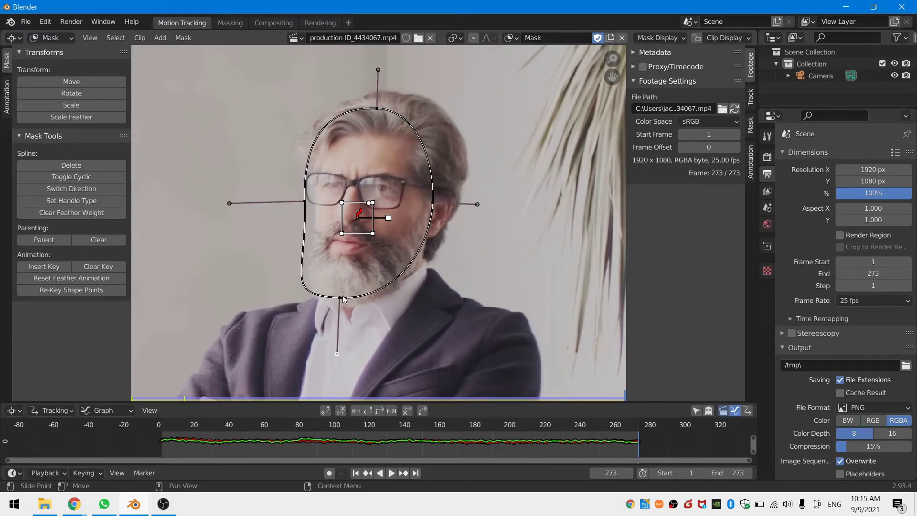
{"action": "left_click_drag", "start_coordinate": [305, 202], "coordinate": [297, 193]}
{"action": "left_click_drag", "start_coordinate": [222, 193], "coordinate": [220, 190]}
{"action": "left_click_drag", "start_coordinate": [377, 108], "coordinate": [379, 95]}
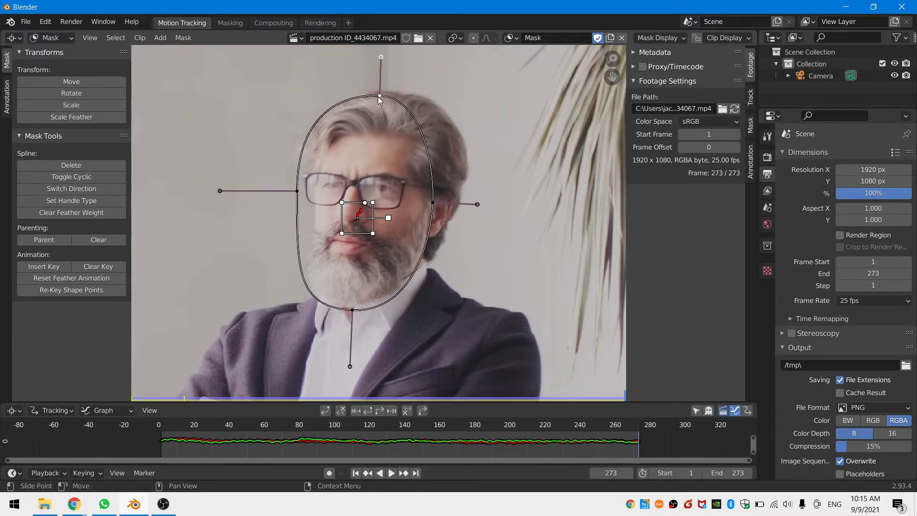
{"action": "left_click_drag", "start_coordinate": [219, 190], "coordinate": [220, 187]}
{"action": "left_click_drag", "start_coordinate": [433, 202], "coordinate": [511, 207]}
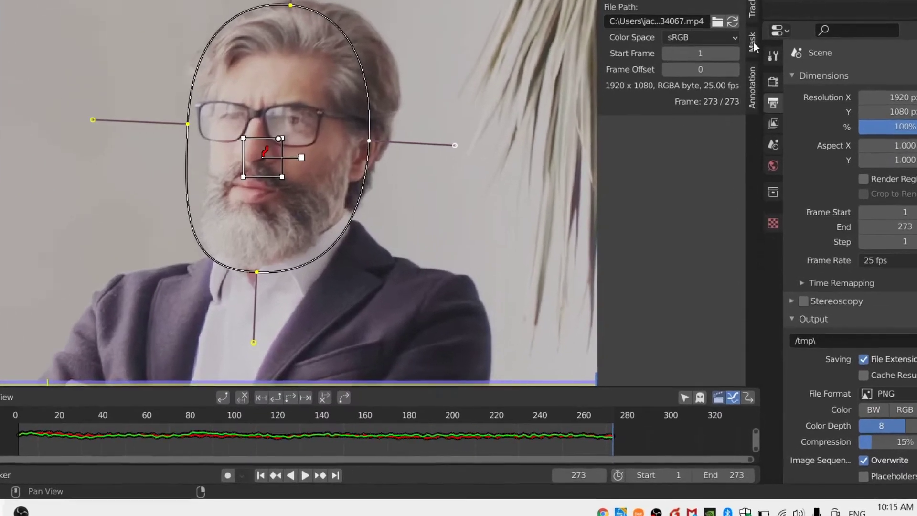
Parent the mask's points to the clip's point track on the Camera object and scrub through the footage to check it.
{"action": "left_click", "coordinate": [750, 126]}
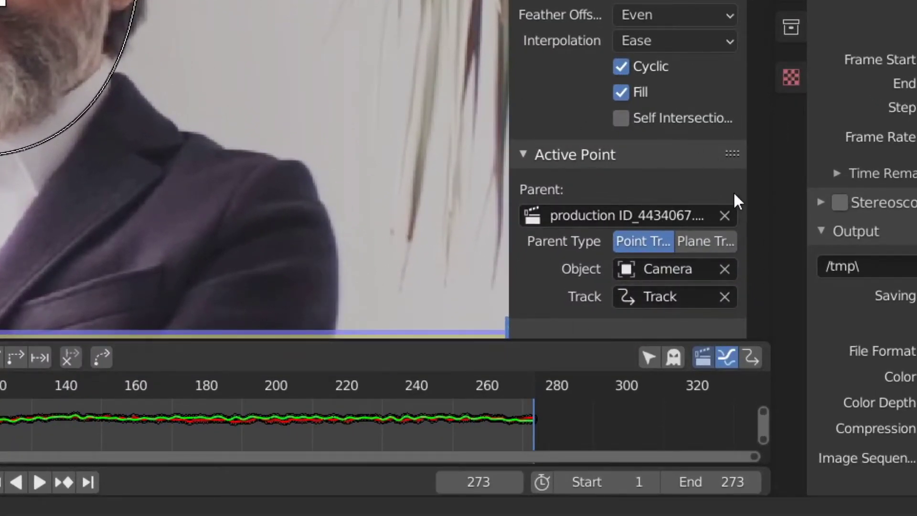
{"action": "left_click_drag", "start_coordinate": [547, 393], "coordinate": [24, 407]}
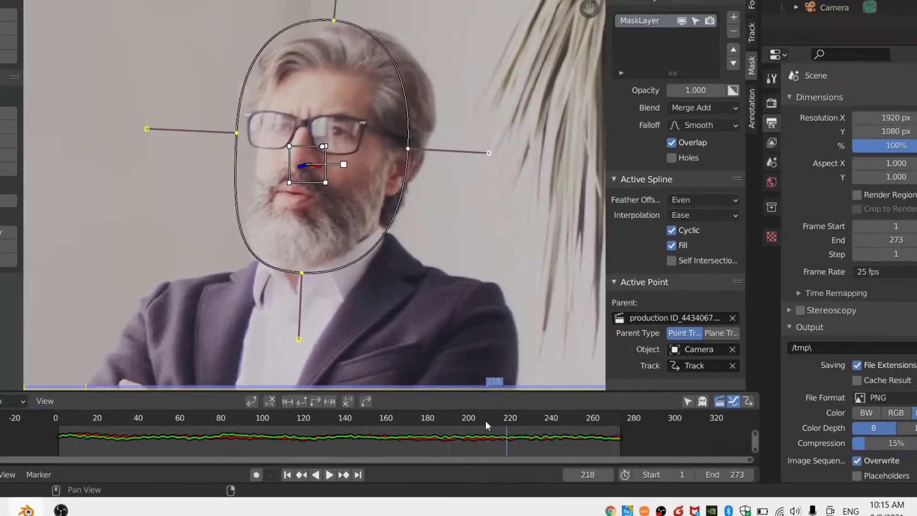
{"action": "left_click_drag", "start_coordinate": [384, 436], "coordinate": [633, 451]}
Enable Use Nodes for compositing with the backdrop off, and enlarge the image editor beside the node editor.
{"action": "left_click", "coordinate": [277, 23]}
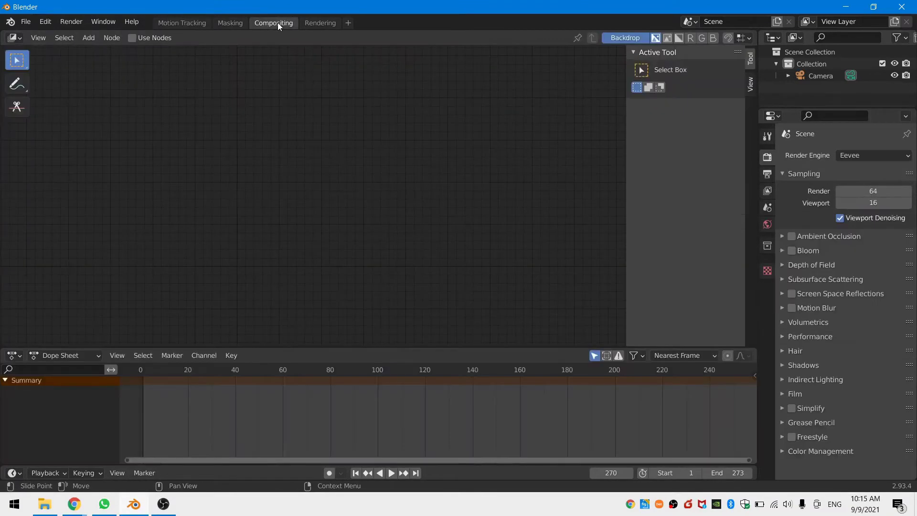
{"action": "left_click", "coordinate": [625, 38]}
{"action": "left_click", "coordinate": [132, 38]}
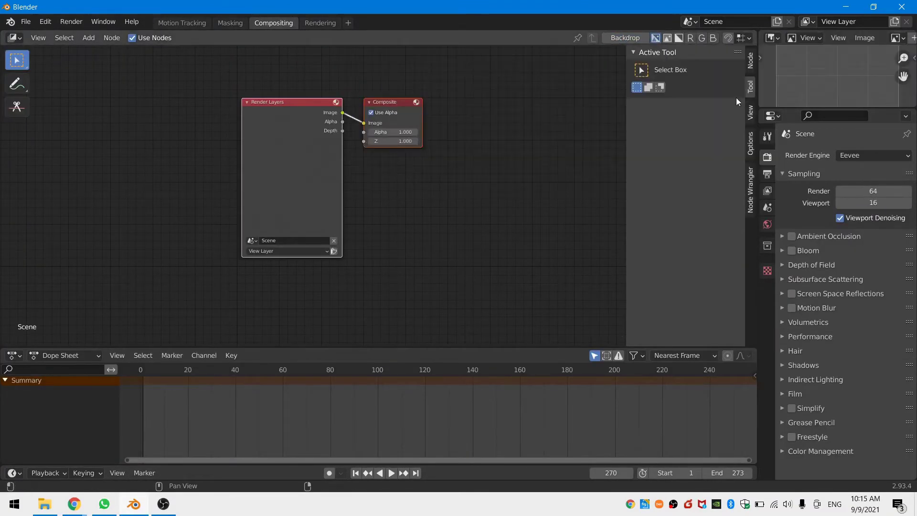
{"action": "left_click_drag", "start_coordinate": [796, 108], "coordinate": [812, 348]}
{"action": "left_click_drag", "start_coordinate": [758, 172], "coordinate": [632, 172]}
{"action": "left_click_drag", "start_coordinate": [632, 172], "coordinate": [494, 172]}
Add a Viewer node and feed both the Viewer and Composite image inputs from one reroute point.
{"action": "key", "text": "shift+a"}
{"action": "left_click", "coordinate": [135, 145]}
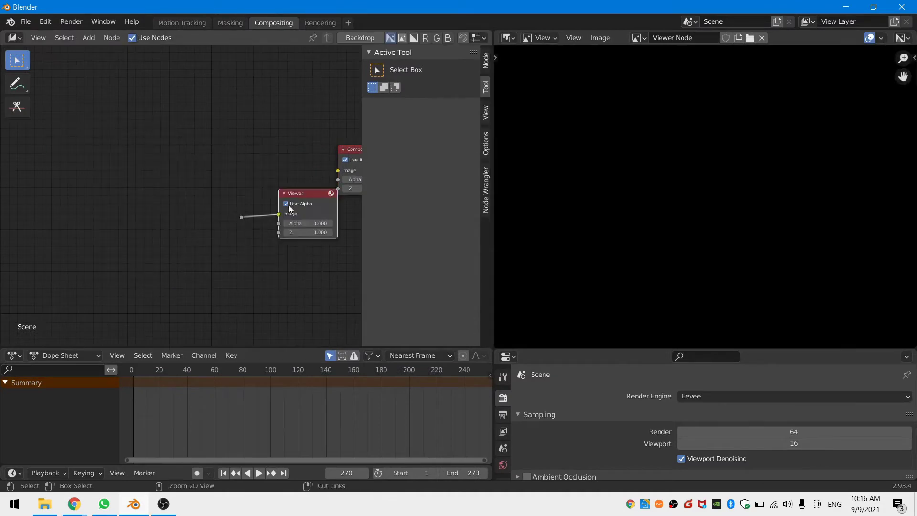
{"action": "left_click_drag", "start_coordinate": [241, 217], "coordinate": [343, 176]}
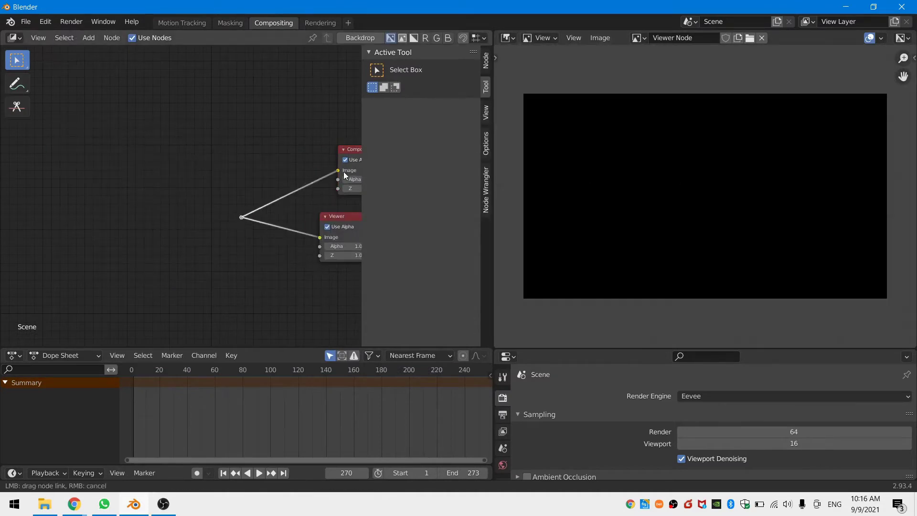
Add a Movie Clip node and a Mix node before the output nodes.
{"action": "key", "text": "shift+a"}
{"action": "left_click", "coordinate": [160, 158]}
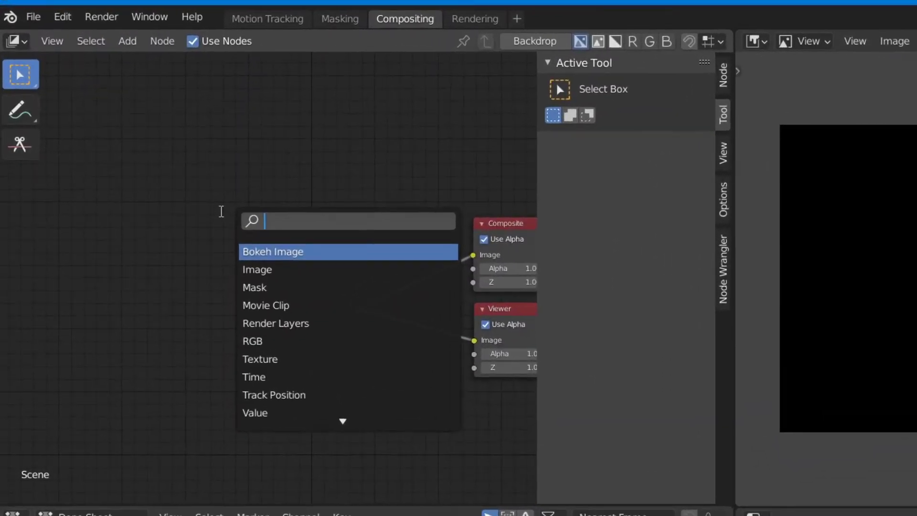
{"action": "type", "text": "mix"}
{"action": "left_click", "coordinate": [225, 193]}
Connect the Movie Clip image to both Mix image inputs and the Mix output to the reroute.
{"action": "left_click_drag", "start_coordinate": [113, 227], "coordinate": [225, 269]}
{"action": "left_click_drag", "start_coordinate": [113, 228], "coordinate": [225, 283]}
{"action": "left_click_drag", "start_coordinate": [315, 208], "coordinate": [356, 310]}
Insert a Gaussian Blur node between the Movie Clip and the second image input of Mix.
{"action": "key", "text": "shift+a"}
{"action": "type", "text": "blur"}
{"action": "left_click", "coordinate": [164, 270]}
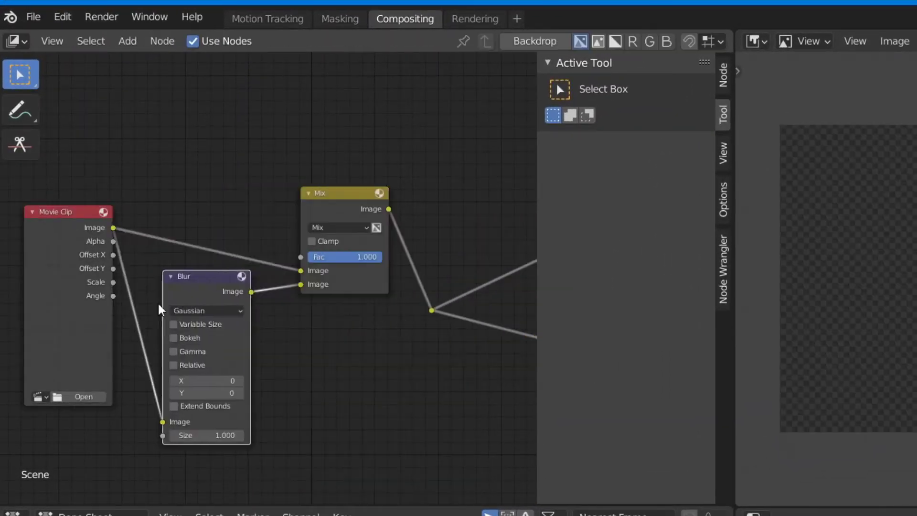
Use the face mask in a Mask node as the Mix factor and assign the footage to the Movie Clip node.
{"action": "left_click", "coordinate": [165, 120]}
{"action": "left_click_drag", "start_coordinate": [237, 100], "coordinate": [303, 256]}
{"action": "left_click", "coordinate": [40, 397]}
Set the Blur node's X and Y to 25 and shift the Mask node slightly.
{"action": "left_click_drag", "start_coordinate": [215, 380], "coordinate": [215, 393]}
{"action": "type", "text": "25"}
{"action": "scroll", "coordinate": [747, 276], "scroll_direction": "up", "scroll_amount": 5}
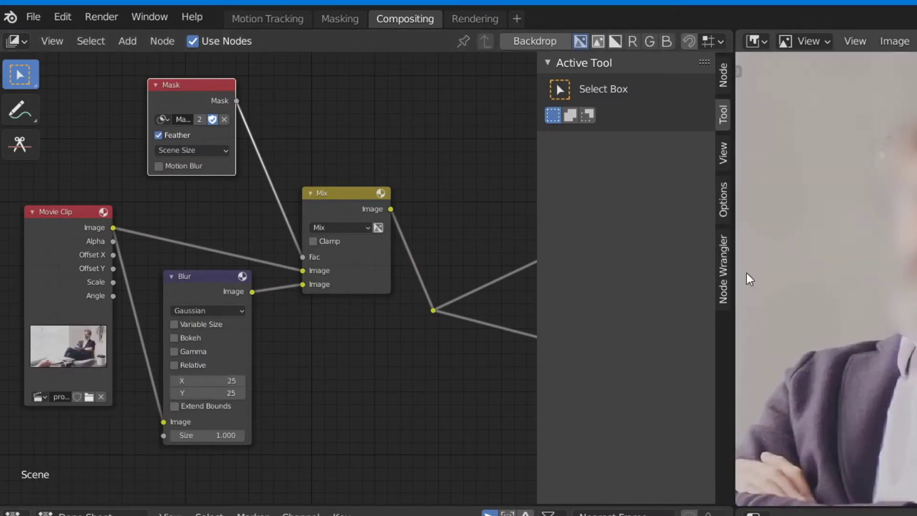
{"action": "left_click_drag", "start_coordinate": [191, 85], "coordinate": [166, 81]}
{"action": "left_click_drag", "start_coordinate": [223, 381], "coordinate": [224, 393]}
{"action": "key", "text": "Return"}
Connect the Movie Clip image to the Mix node's second image input and the Mix output to the reroute.
{"action": "key", "text": "shift+a"}
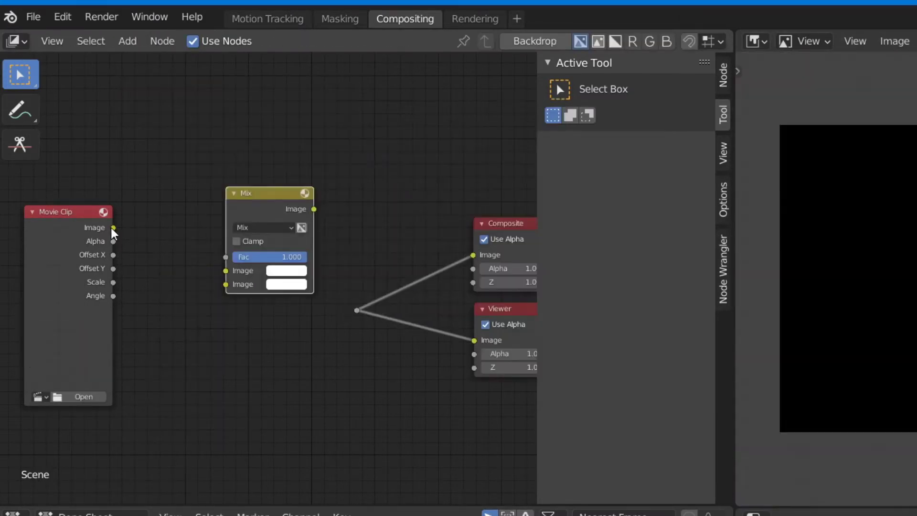
{"action": "left_click_drag", "start_coordinate": [114, 227], "coordinate": [226, 284]}
{"action": "left_click_drag", "start_coordinate": [313, 209], "coordinate": [356, 310]}
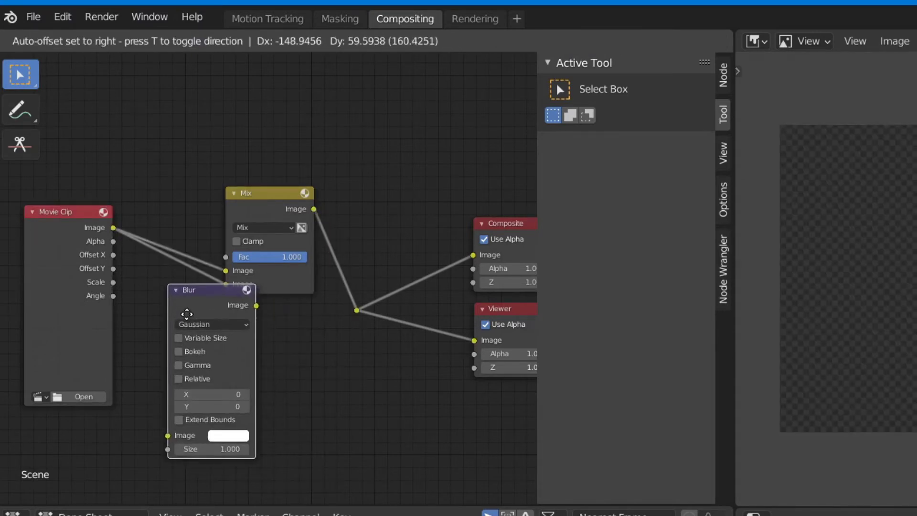
Insert the Gaussian Blur node before Mix's second image input and use the face mask from the Mask node as Mix factor.
{"action": "left_click", "coordinate": [158, 303]}
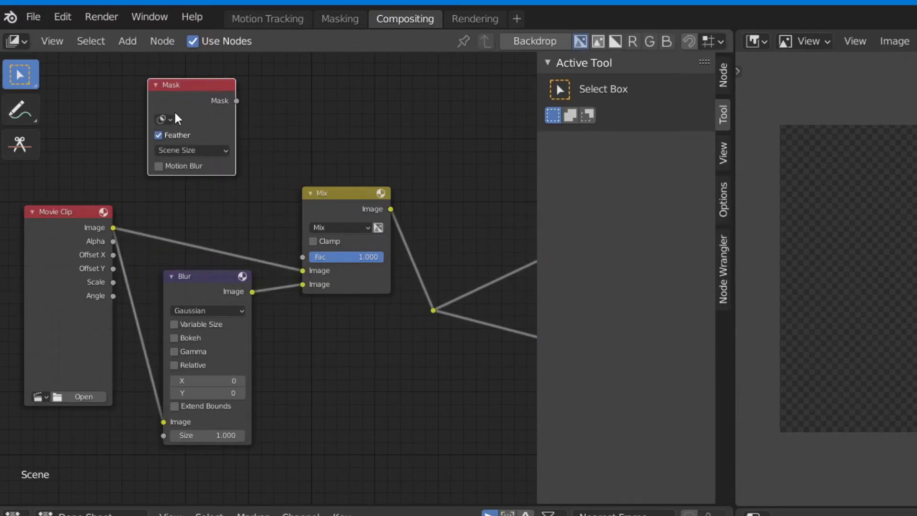
{"action": "left_click", "coordinate": [169, 119]}
{"action": "left_click", "coordinate": [175, 141]}
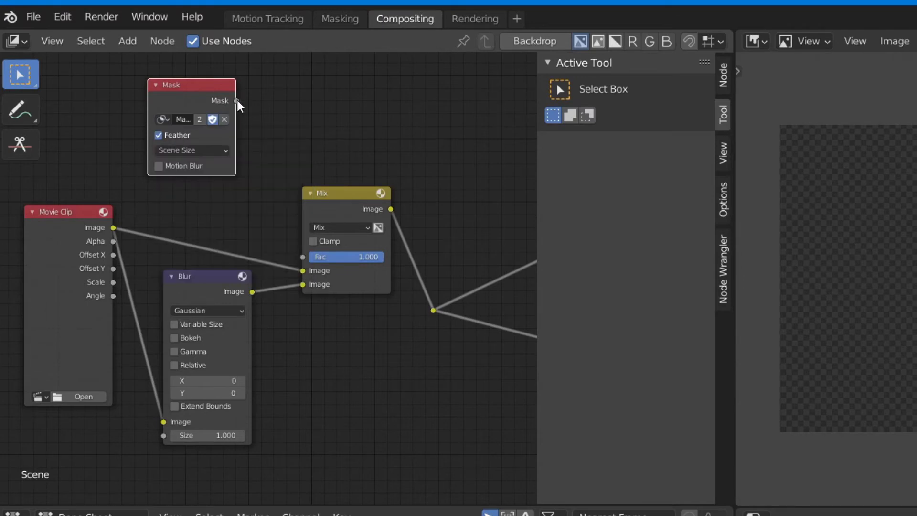
{"action": "left_click_drag", "start_coordinate": [236, 101], "coordinate": [292, 257]}
Assign production ID_4434067.mp4 to the Movie Clip node and set the Blur node's X and Y to 50.
{"action": "left_click", "coordinate": [40, 397]}
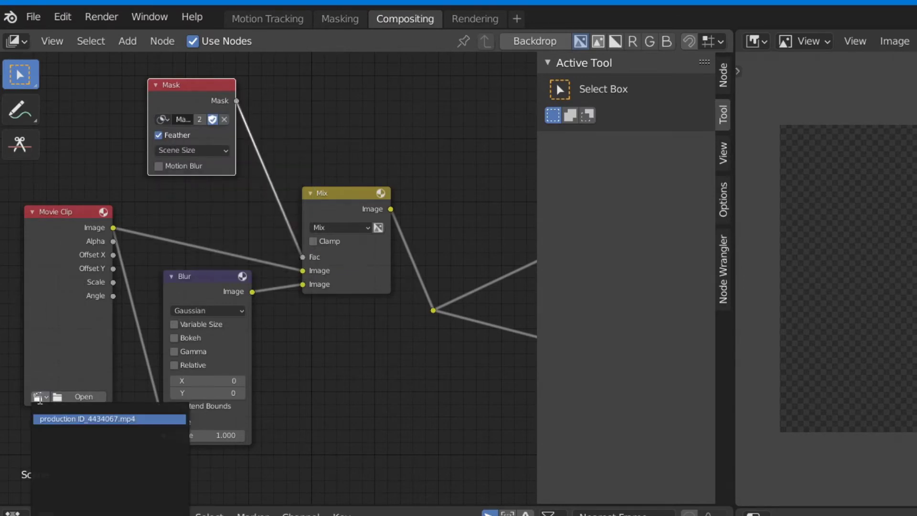
{"action": "left_click", "coordinate": [46, 415]}
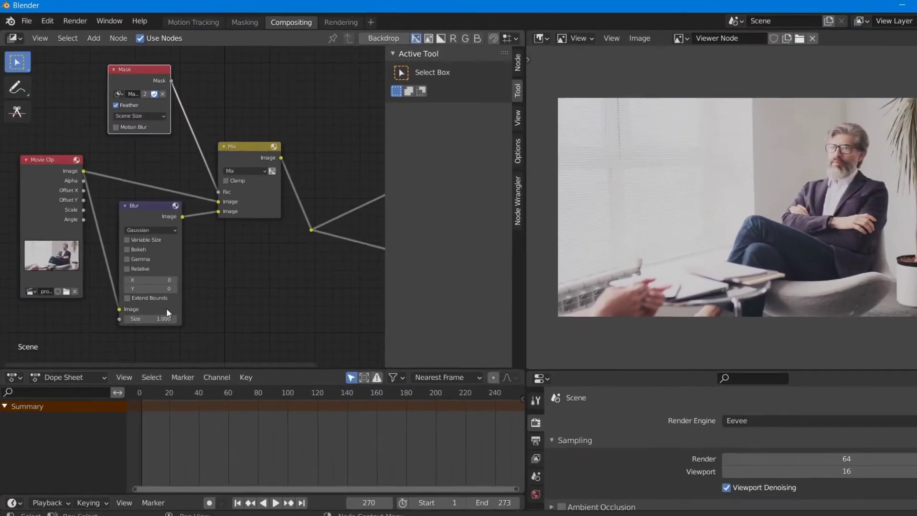
{"action": "left_click", "coordinate": [161, 280]}
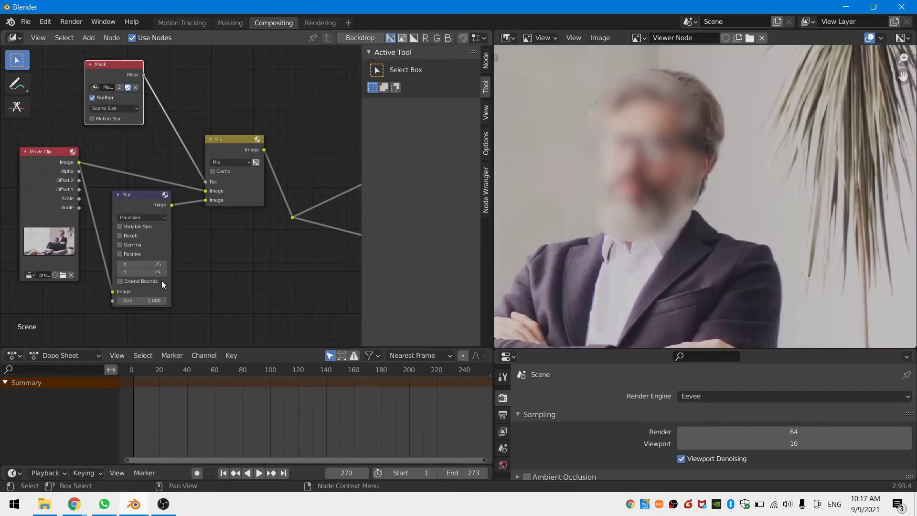
{"action": "key", "text": "Return"}
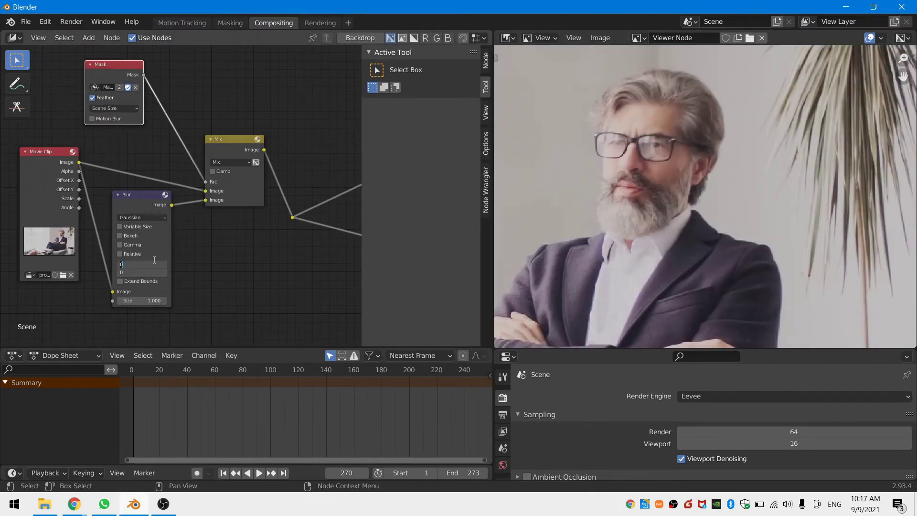
{"action": "type", "text": "50"}
{"action": "key", "text": "Return"}
Duplicate the Blur node and insert the copy between the Mask node and the Mix factor input.
{"action": "left_click", "coordinate": [147, 194]}
{"action": "key", "text": "shift+d"}
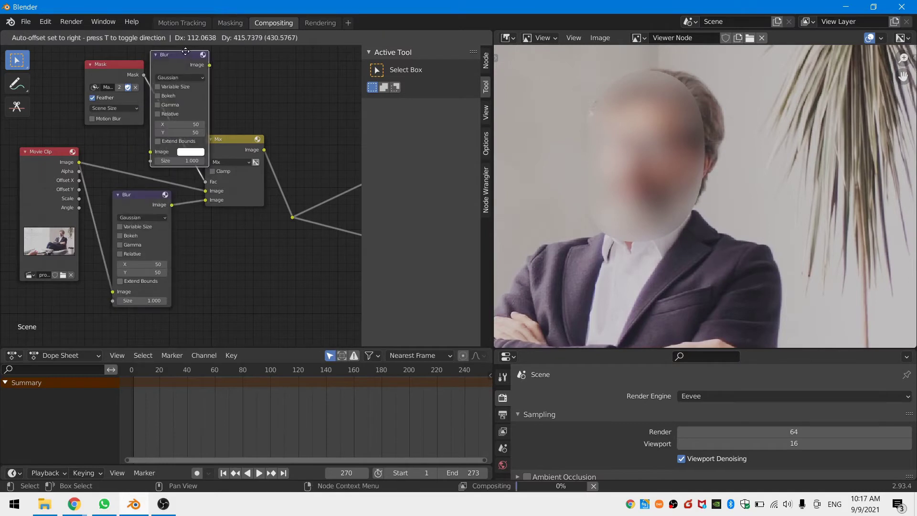
{"action": "left_click", "coordinate": [184, 340]}
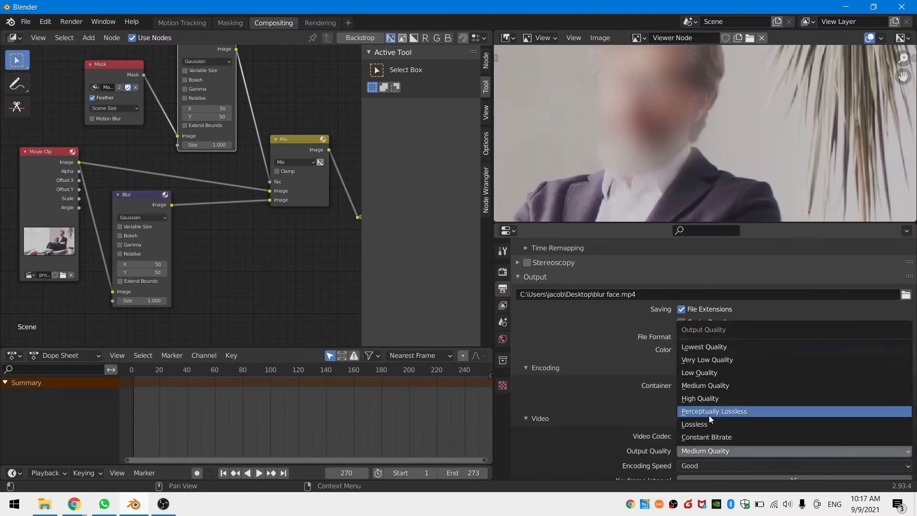
Set the video output quality to High Quality and render the animation.
{"action": "left_click", "coordinate": [708, 395]}
{"action": "key", "text": "ctrl+F12"}
Turn off Compositing in the output's post-processing pipeline.
{"action": "scroll", "coordinate": [358, 428], "scroll_direction": "down", "scroll_amount": 6}
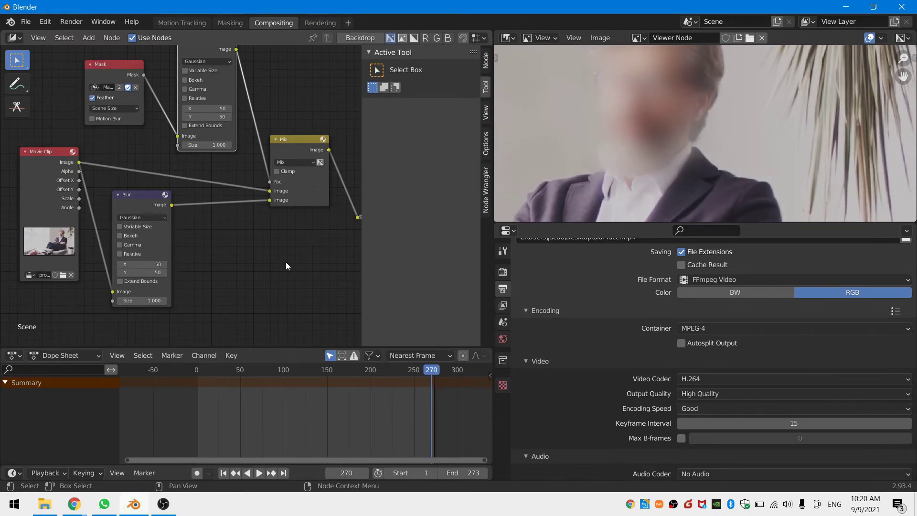
{"action": "scroll", "coordinate": [606, 364], "scroll_direction": "down", "scroll_amount": 2}
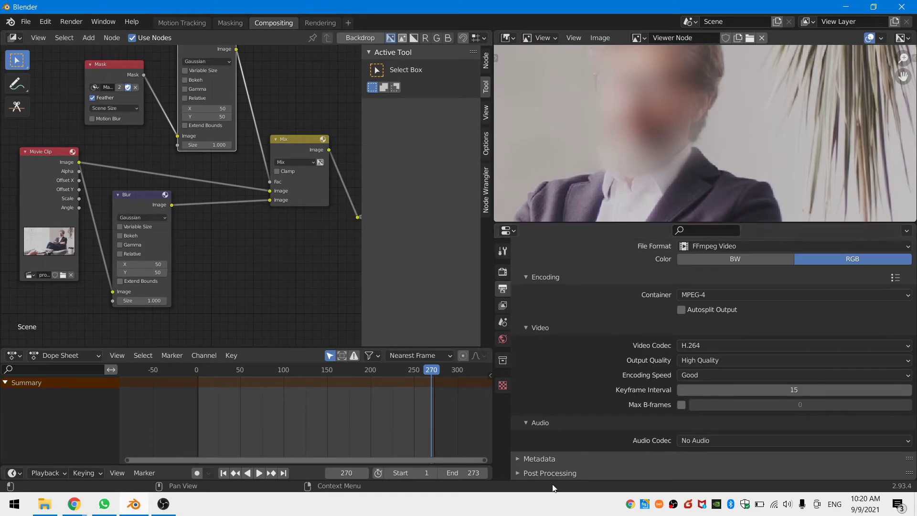
{"action": "left_click", "coordinate": [554, 468]}
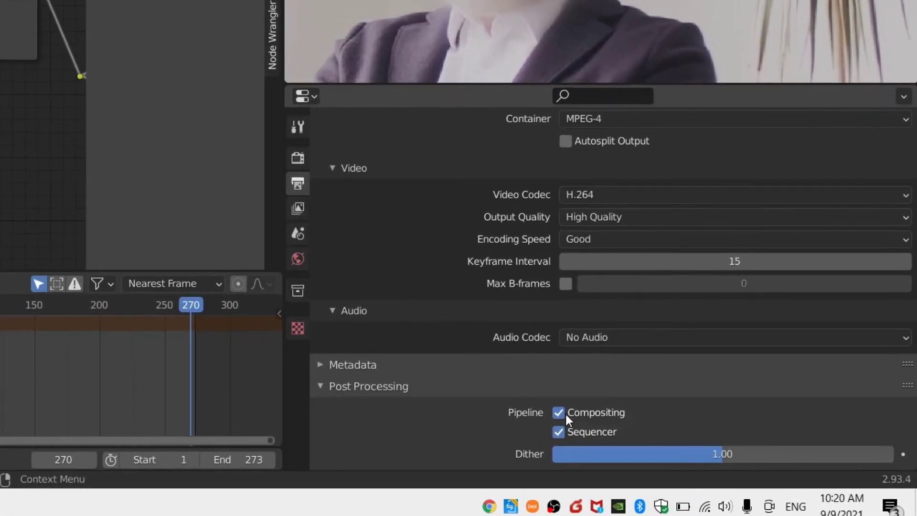
{"action": "left_click", "coordinate": [629, 431]}
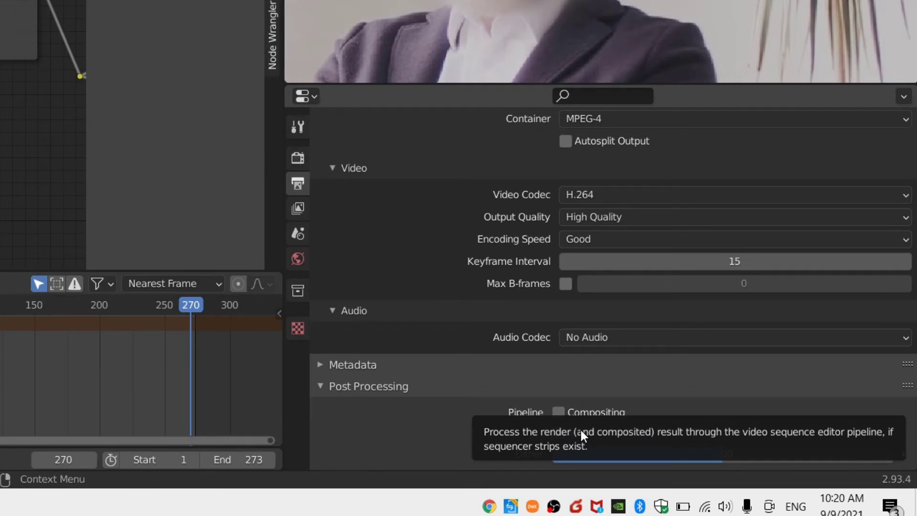
{"action": "left_click", "coordinate": [581, 429]}
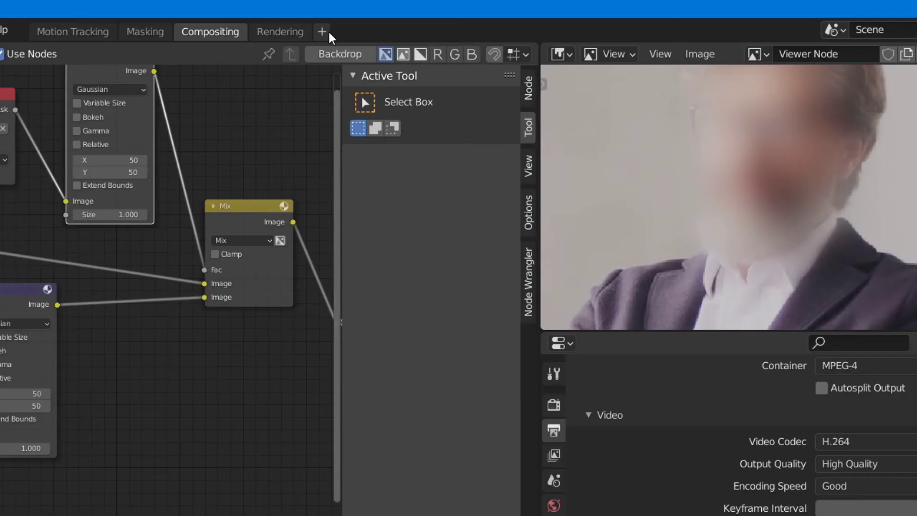
Add a Video Editing workspace.
{"action": "left_click", "coordinate": [328, 31]}
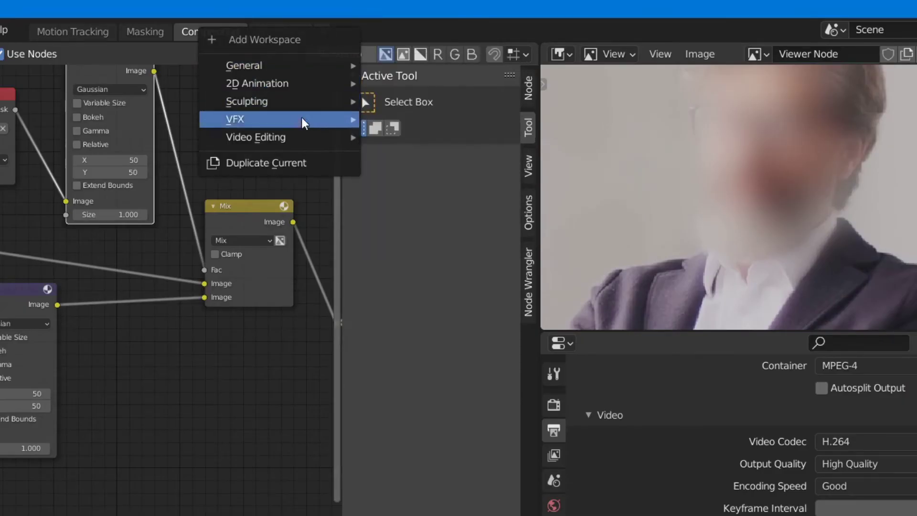
{"action": "mouse_move", "coordinate": [297, 139]}
{"action": "left_click", "coordinate": [405, 154]}
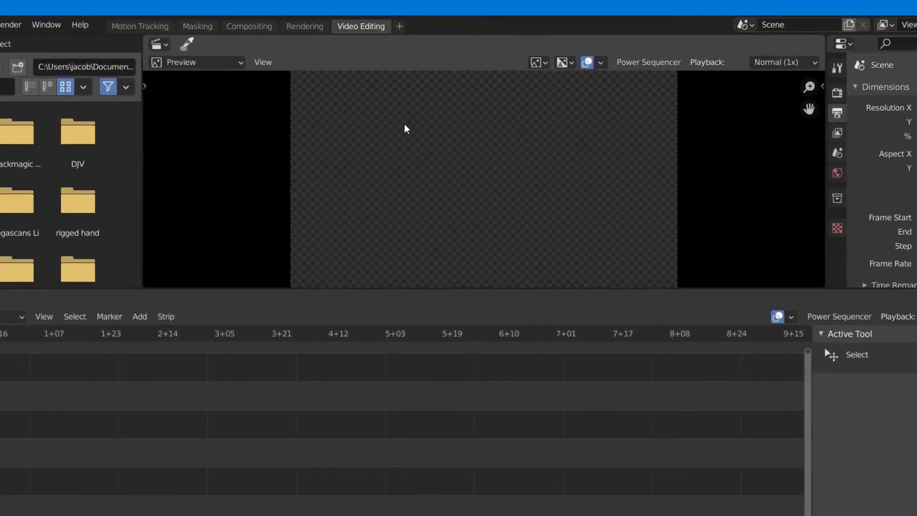
Add production ID_4434067.mp4 as a movie strip in the sequencer and snap its start to frame 1.
{"action": "key", "text": "shift+a"}
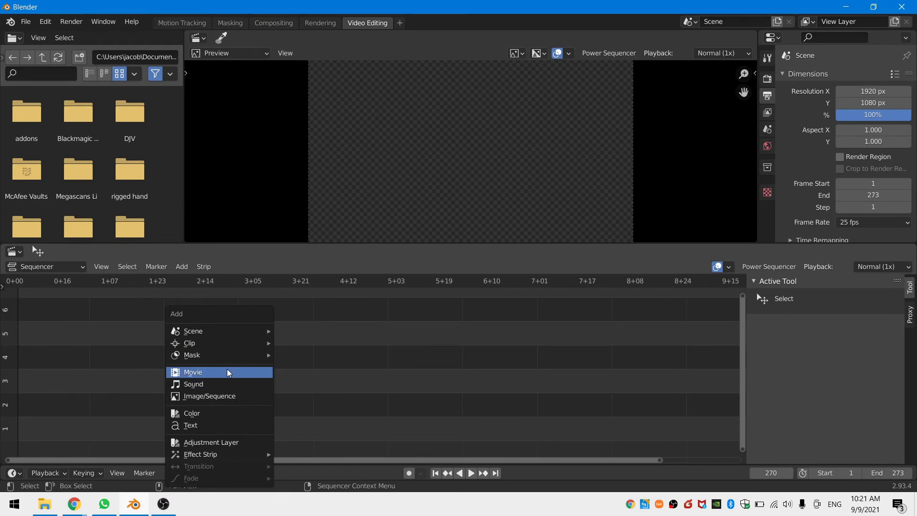
{"action": "left_click", "coordinate": [228, 372]}
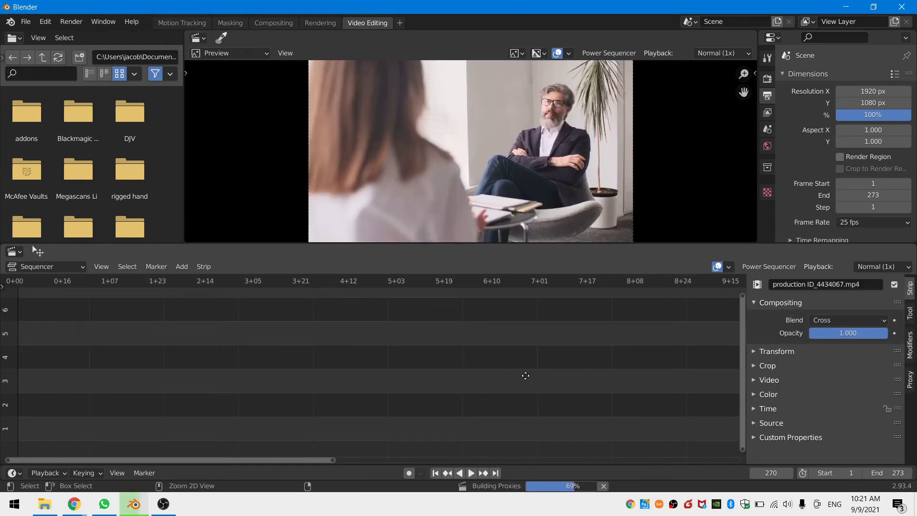
{"action": "middle_click_drag", "start_coordinate": [525, 375], "coordinate": [488, 377], "text": "ctrl"}
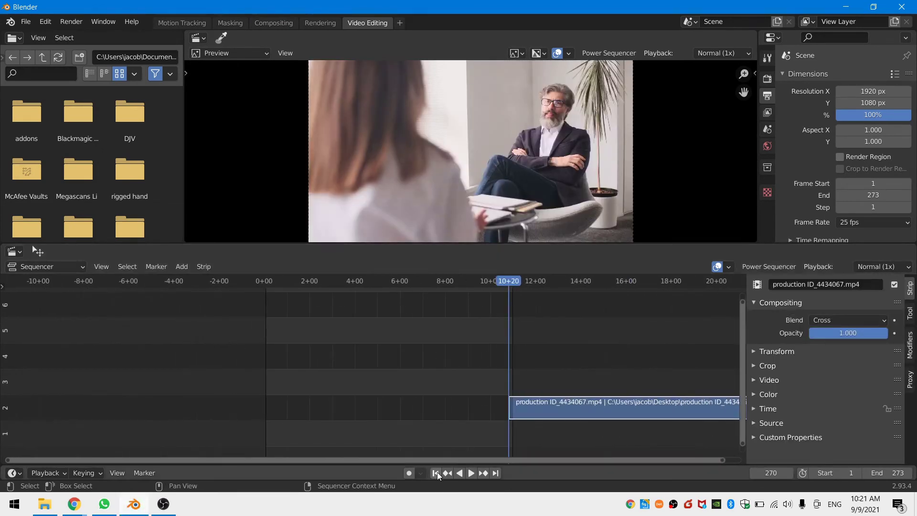
{"action": "left_click", "coordinate": [437, 475]}
{"action": "key", "text": "shift+s"}
Duplicate the movie strip onto channel 3 and add a Gaussian Blur effect strip with size X and Y of 50 to the copy.
{"action": "key", "text": "shift+d"}
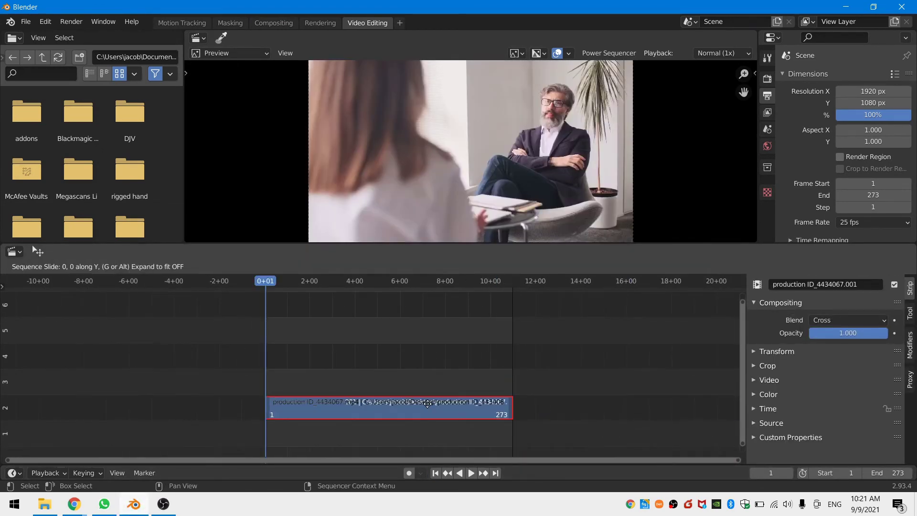
{"action": "left_click", "coordinate": [425, 383]}
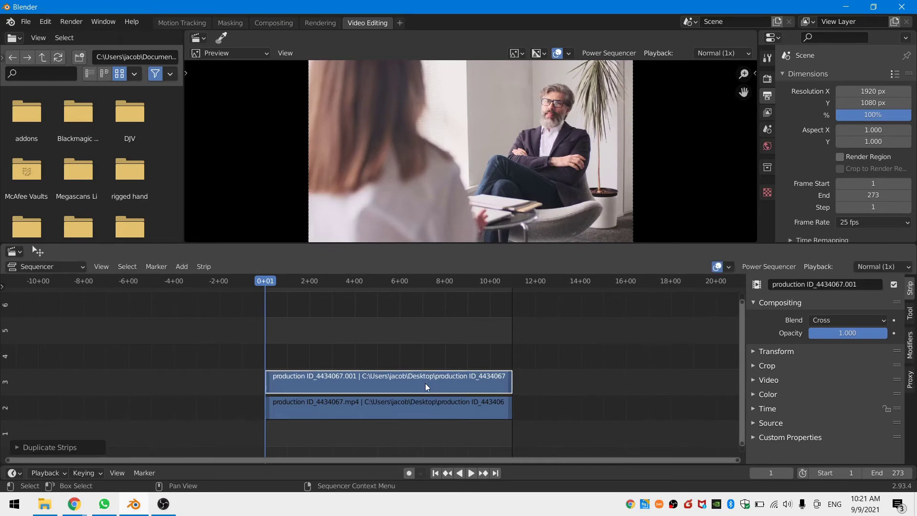
{"action": "key", "text": "shift+a"}
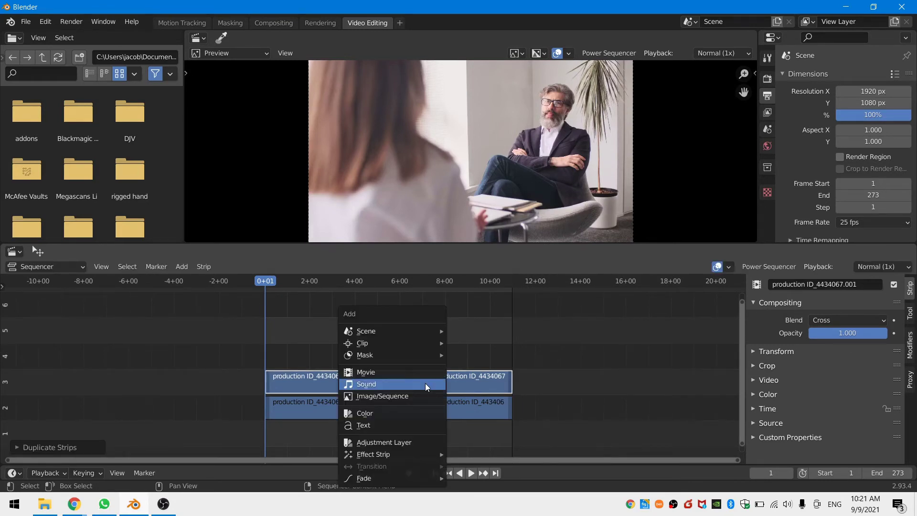
{"action": "mouse_move", "coordinate": [420, 454]}
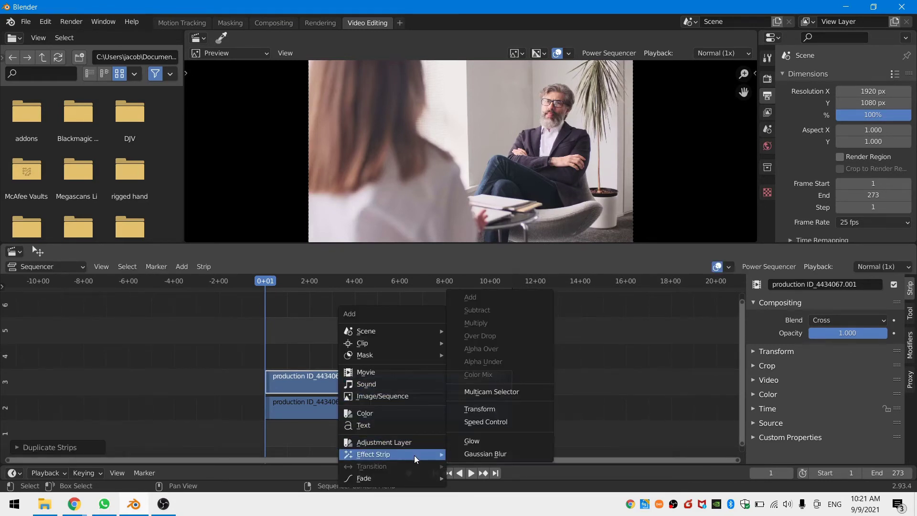
{"action": "left_click", "coordinate": [481, 454]}
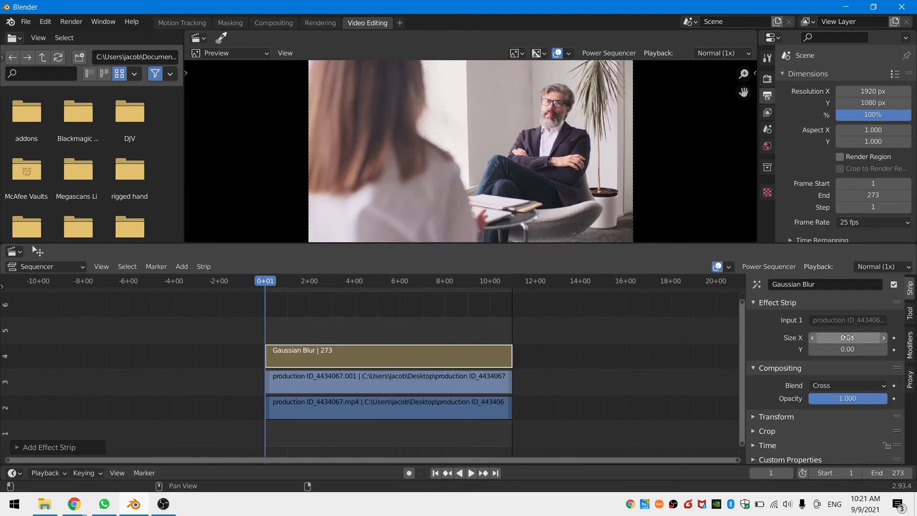
{"action": "left_click_drag", "start_coordinate": [848, 337], "coordinate": [847, 337]}
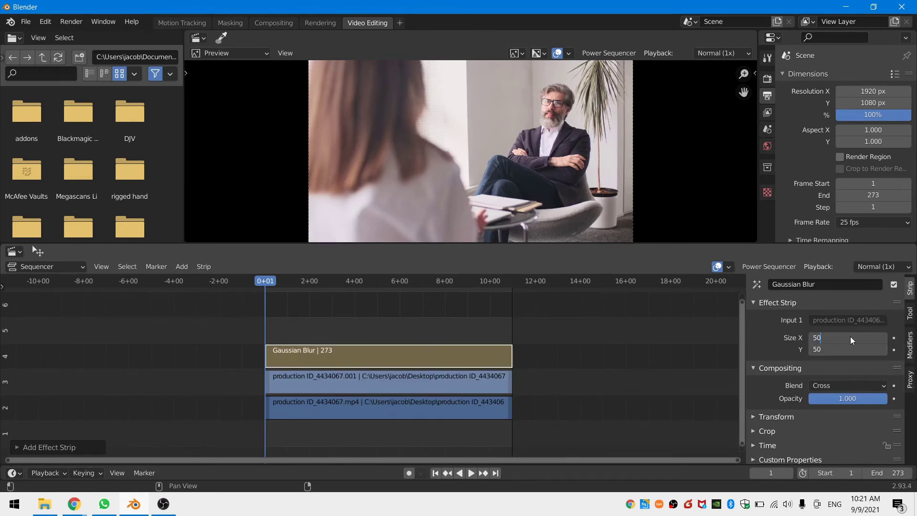
{"action": "key", "text": "Return"}
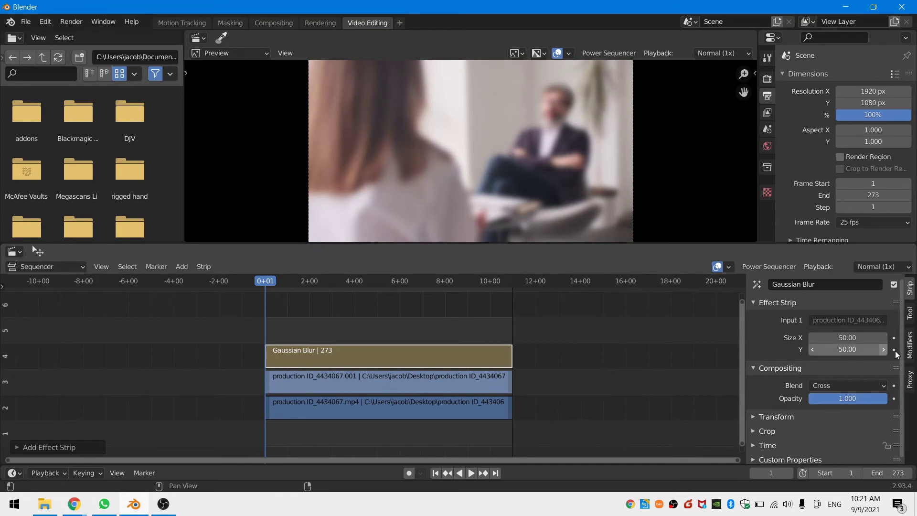
Add a Mask modifier to the Gaussian Blur strip, using the face mask data-block as its input.
{"action": "left_click", "coordinate": [909, 344]}
{"action": "left_click", "coordinate": [816, 314]}
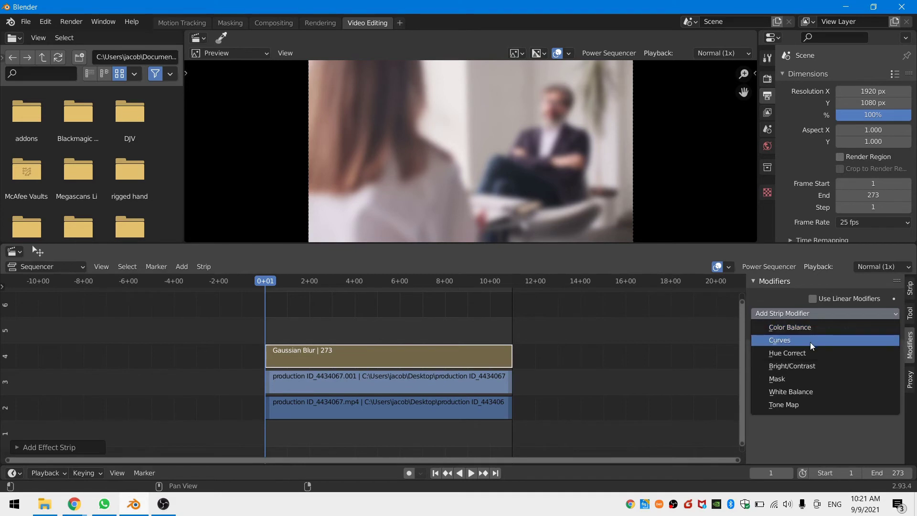
{"action": "left_click", "coordinate": [813, 379]}
{"action": "left_click", "coordinate": [865, 362]}
{"action": "left_click", "coordinate": [816, 380]}
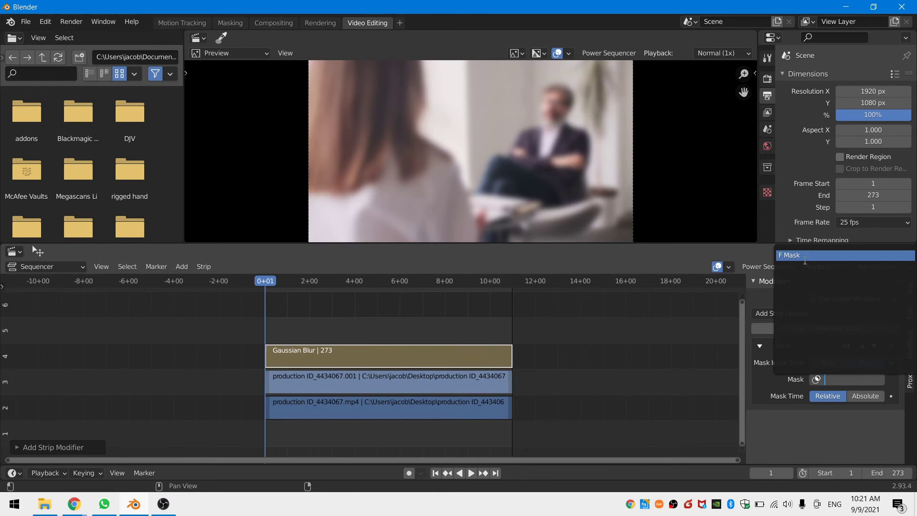
{"action": "left_click", "coordinate": [805, 258]}
Set the Gaussian Blur strip's blend mode to Alpha Over.
{"action": "left_click", "coordinate": [908, 289]}
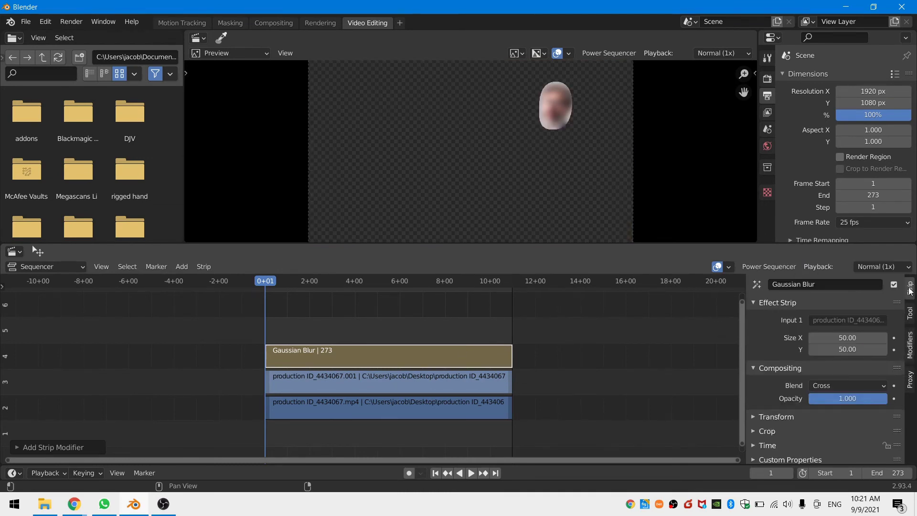
{"action": "left_click", "coordinate": [848, 385]}
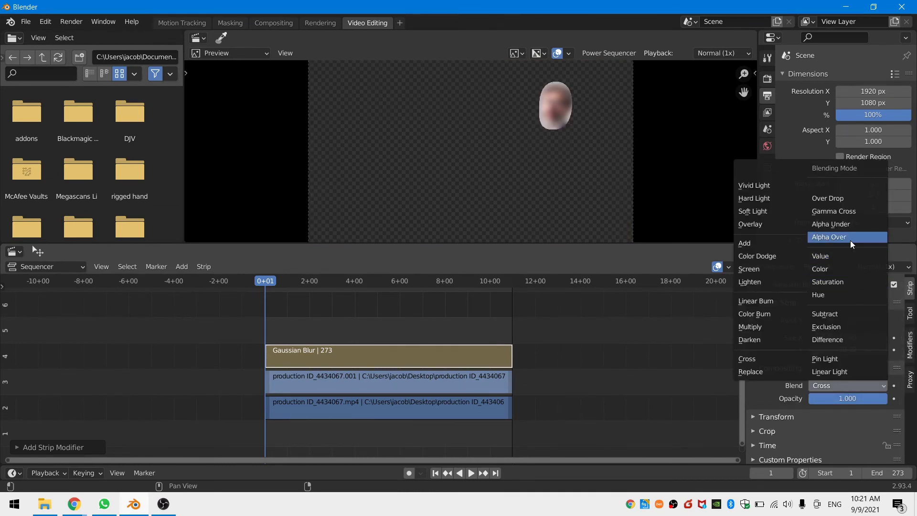
{"action": "left_click", "coordinate": [830, 237]}
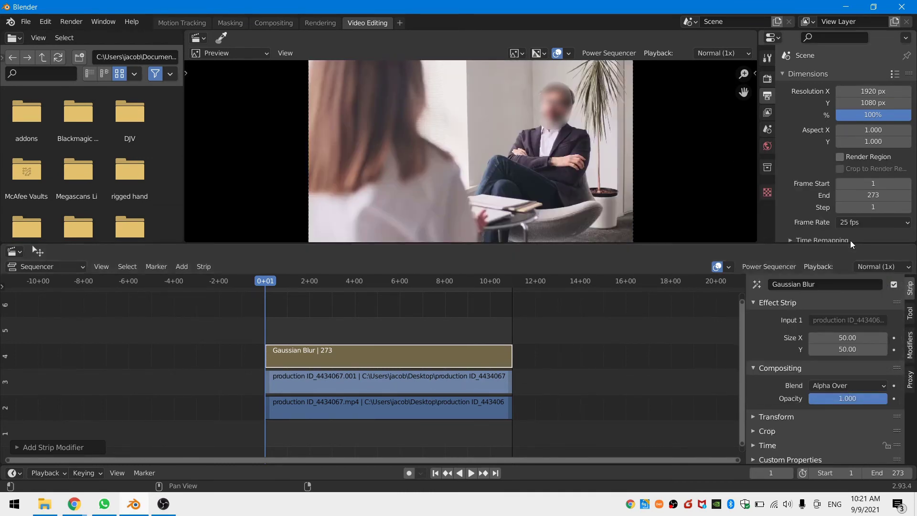
Play the sequence to check that the blur follows the man's face.
{"action": "left_click", "coordinate": [337, 287]}
{"action": "key", "text": "space"}
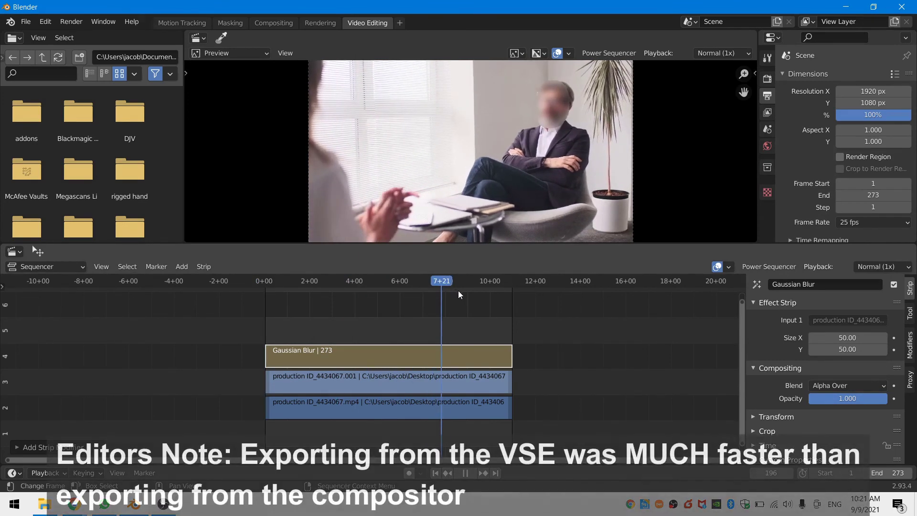
{"action": "key", "text": "space"}
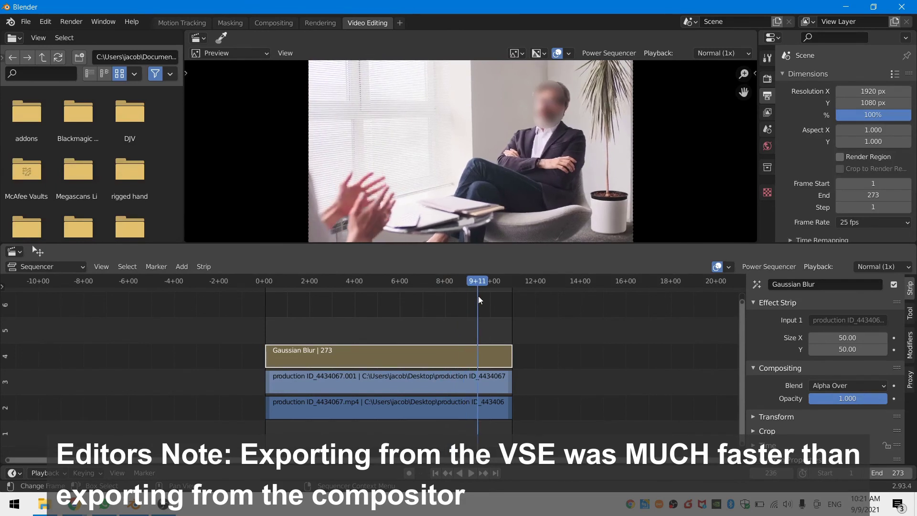